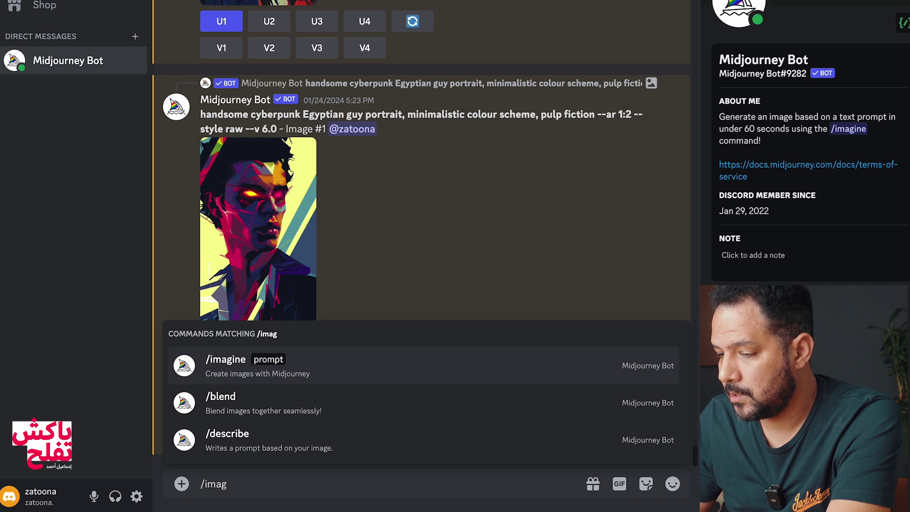
Generate images with /imagine from the prompt "photograph, lady wearing dress, in a street, blue color pallet, --ar 16:9".
key(Tab)
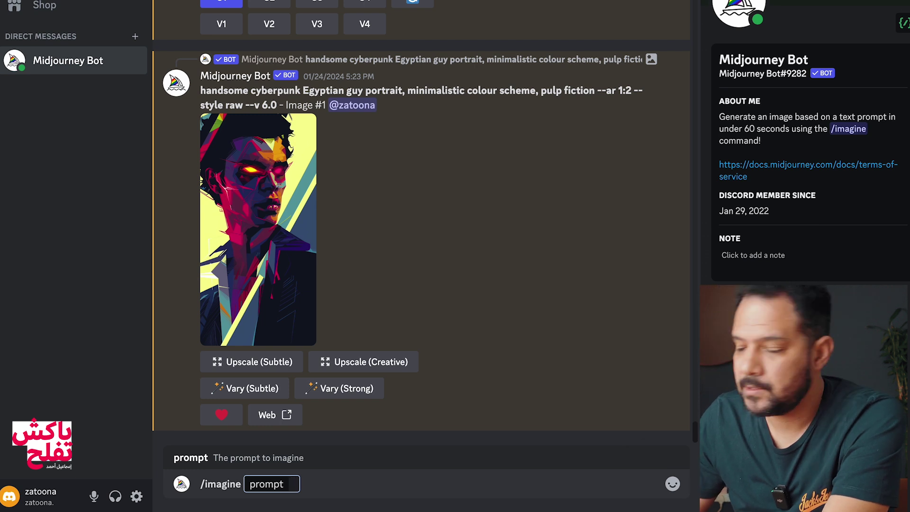
text(photograph,)
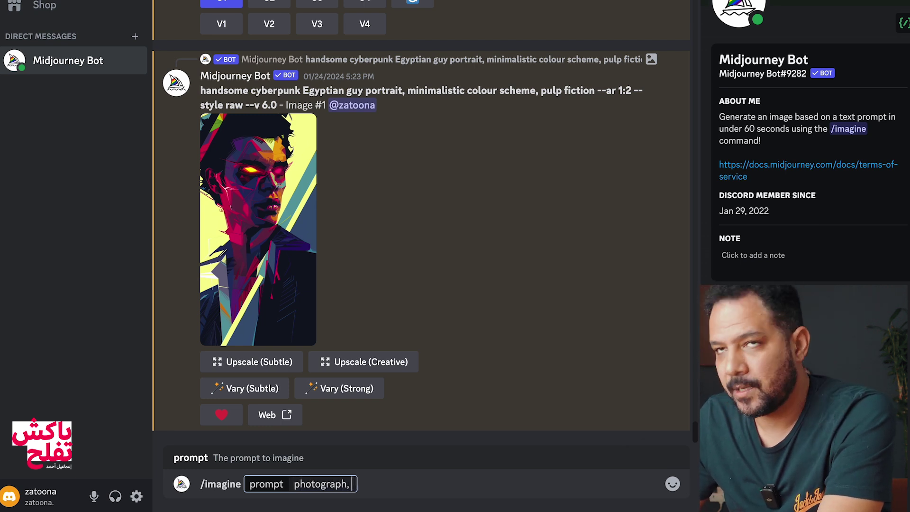
text( lady wearing dress, in )
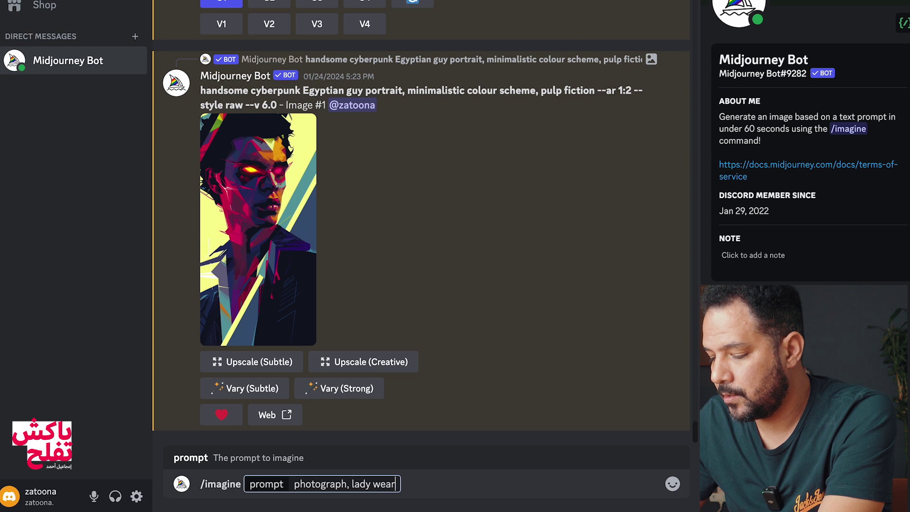
text(a street, blue color pallet,)
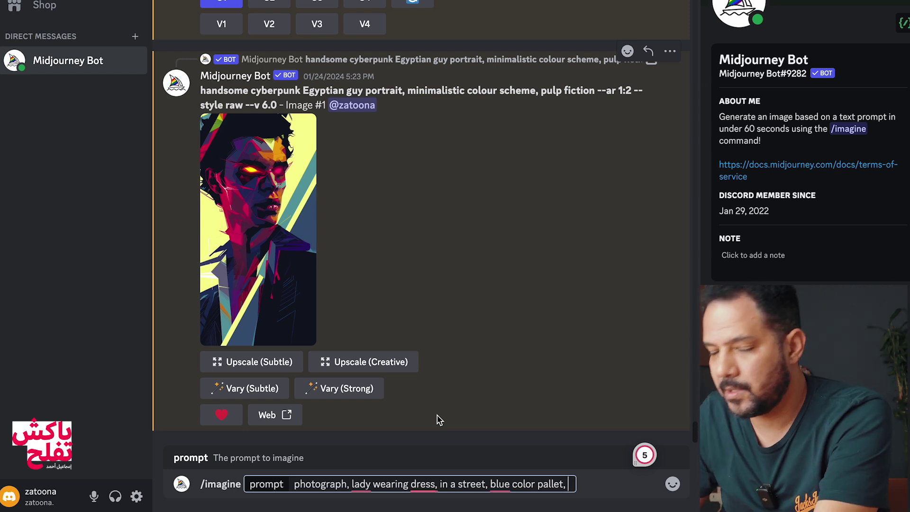
text(--ar)
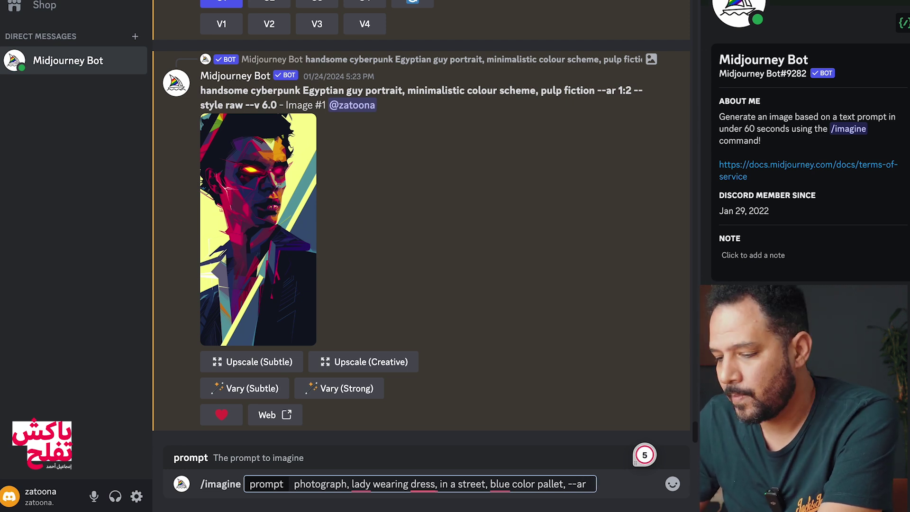
text( 16:9)
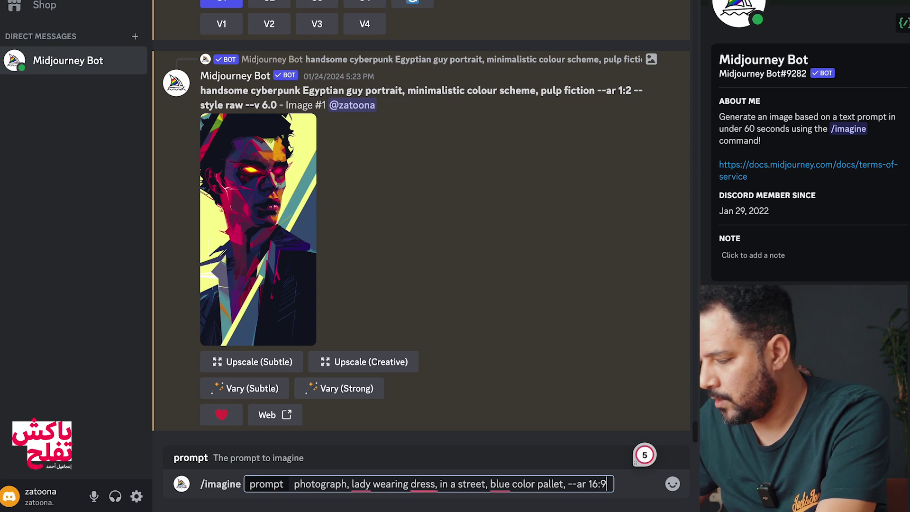
key(Return)
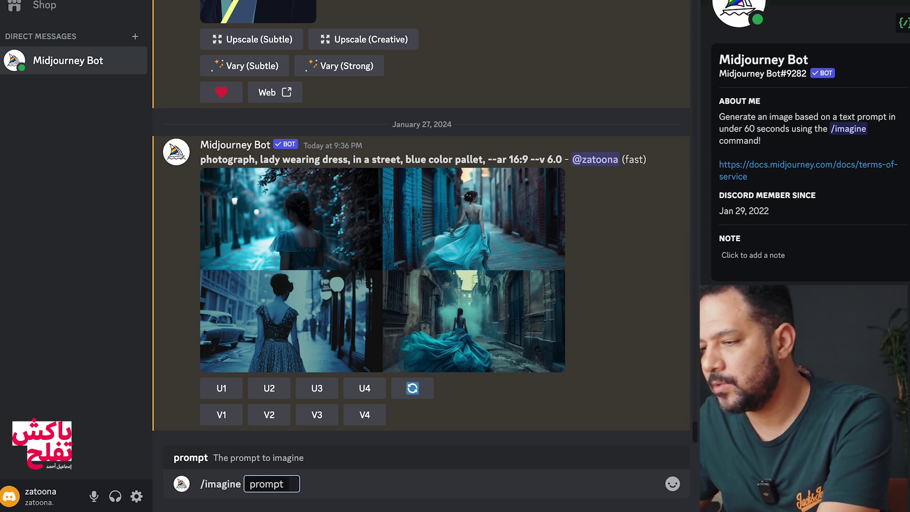
Generate the photograph prompt again with "looking at the camera," inserted before "blue color pallet", and view the resulting grid enlarged.
text(photo)
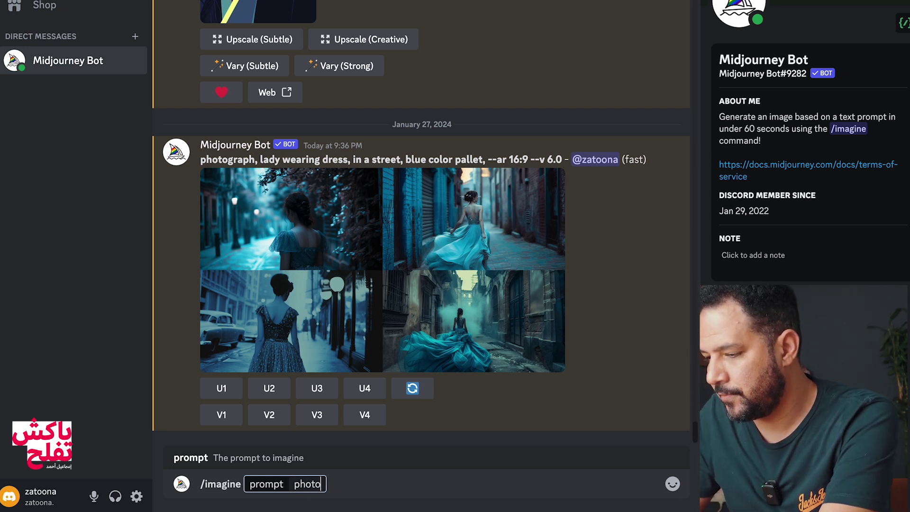
key(BackSpace)
key(BackSpace)
key(BackSpace)
key(BackSpace)
key(BackSpace)
text(photograph, lady wearing dress, in a street, blue color pallet, --ar 16:9)
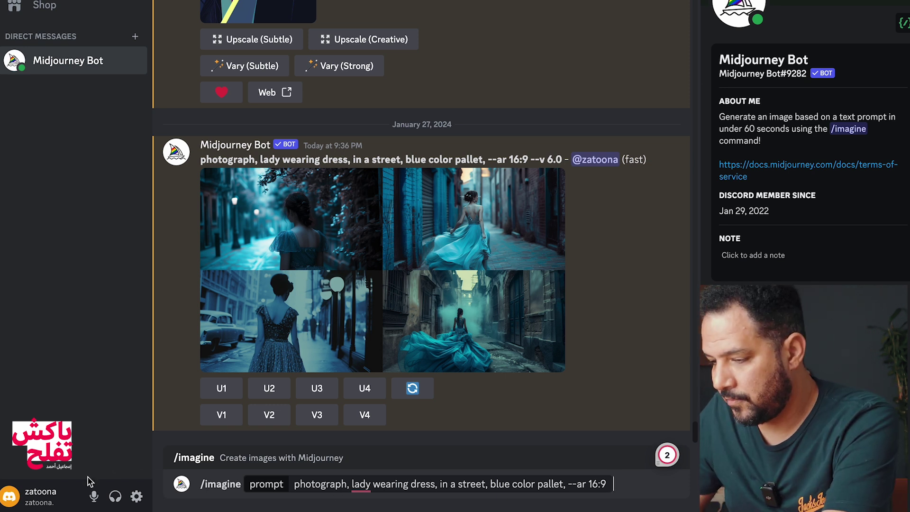
click(490, 484)
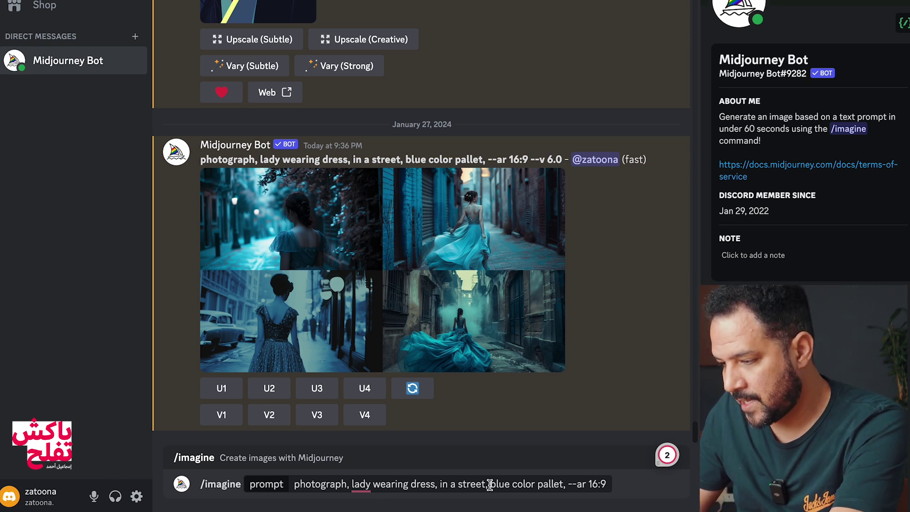
text(looking at the camera,)
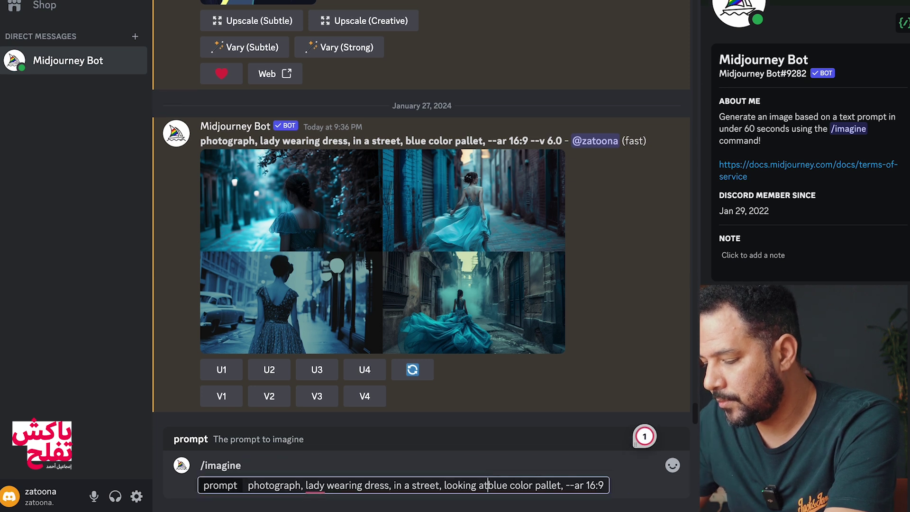
key(Return)
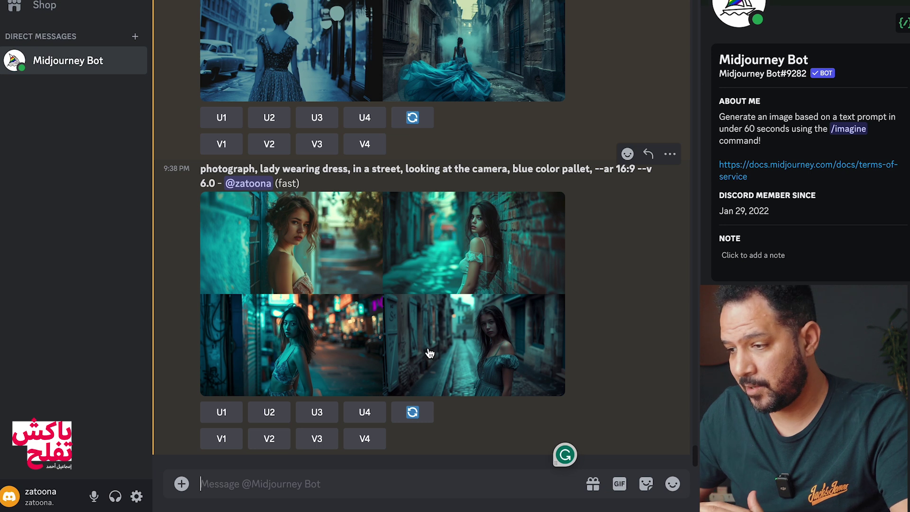
click(428, 276)
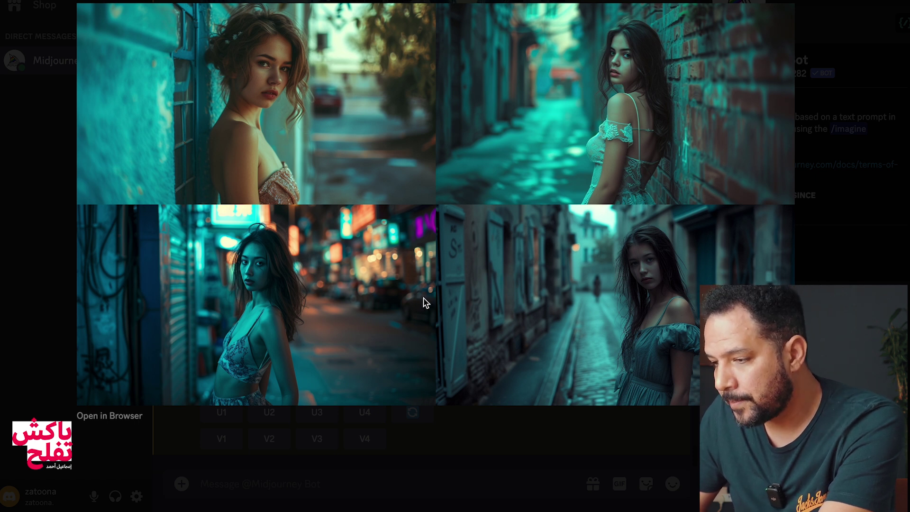
click(313, 483)
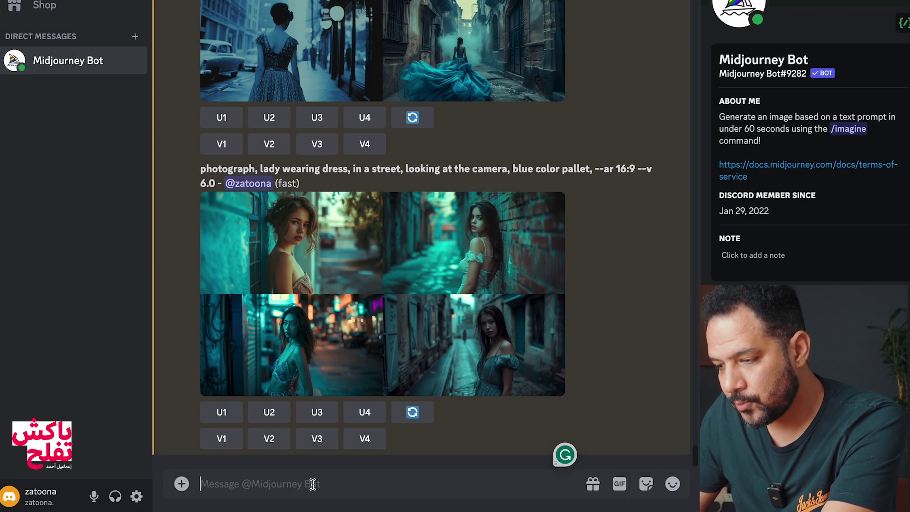
Generate images from the same looking-at-the-camera prompt with its opening word changed to "painting", and view the grid enlarged.
text(photograph, lady wearing dress, in a street, looking at the camera, blue color pallet, --ar 16:9)
double_click(281, 470)
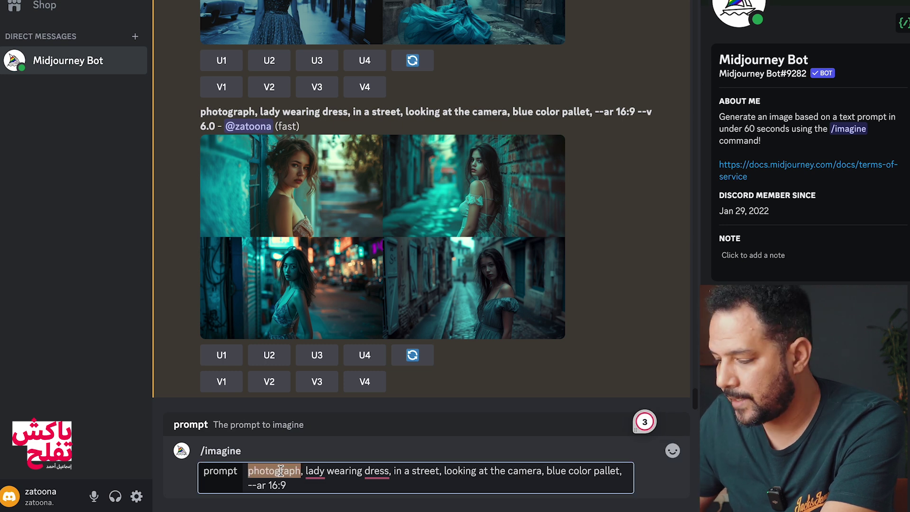
text(painting)
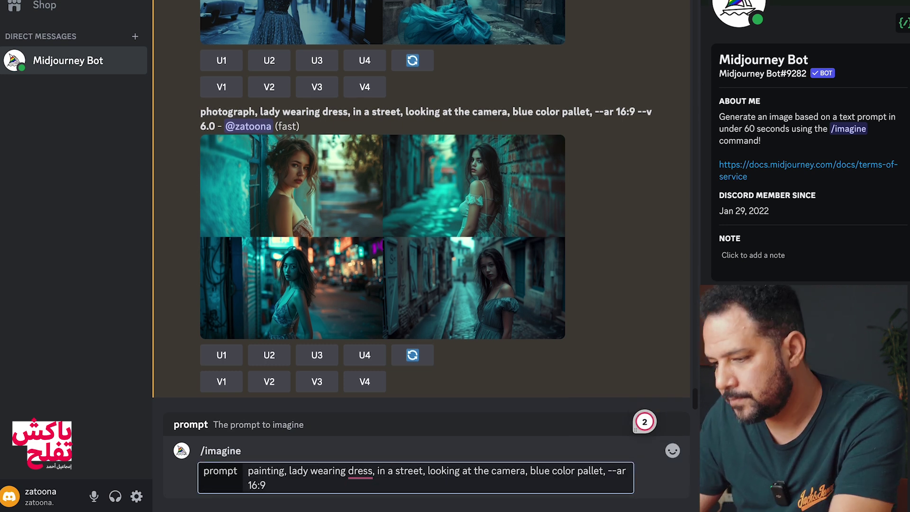
key(Return)
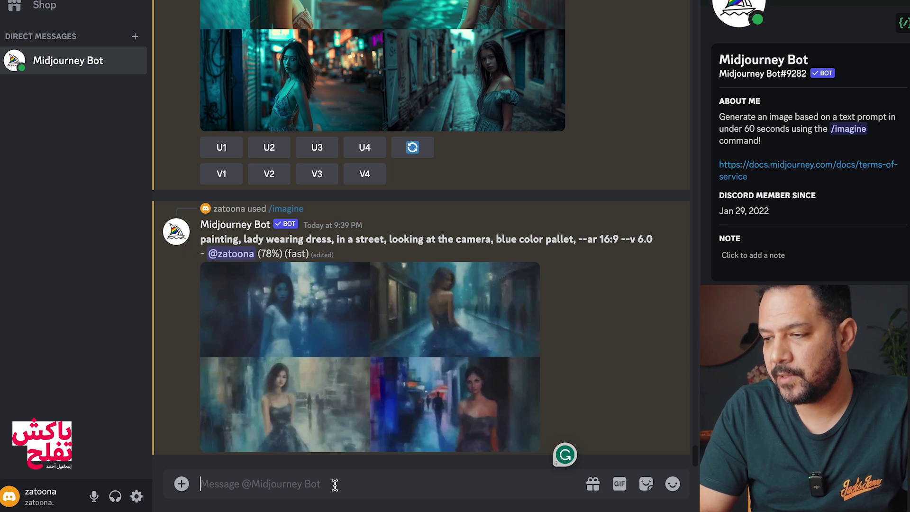
click(311, 289)
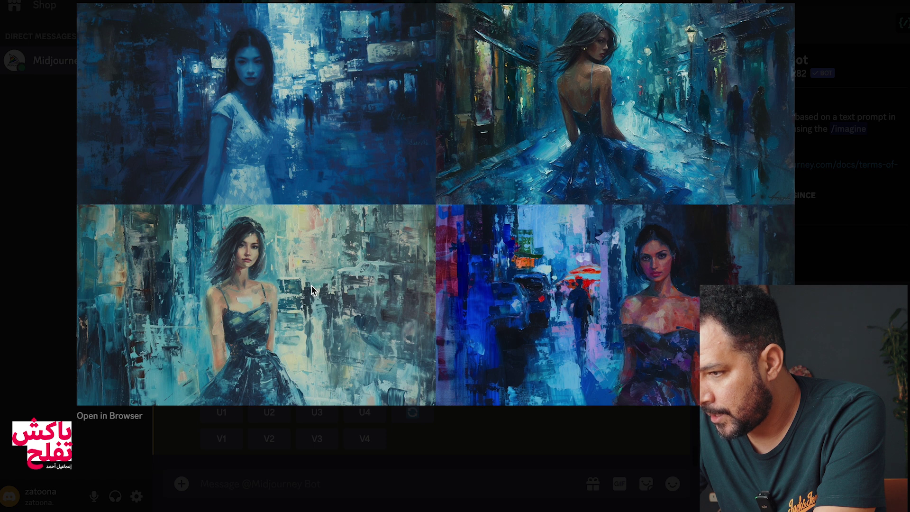
key(Escape)
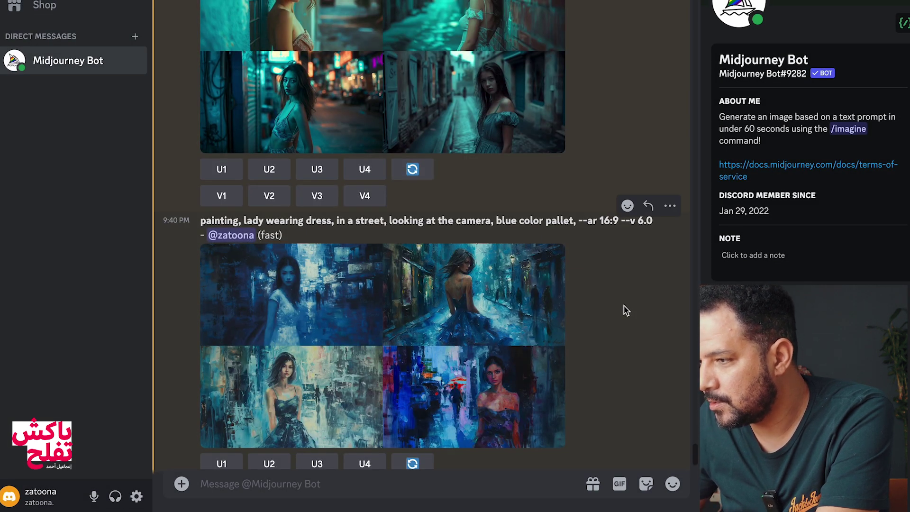
Upscale the second image of the painting grid and view the result enlarged.
scroll(624, 311, down, 1)
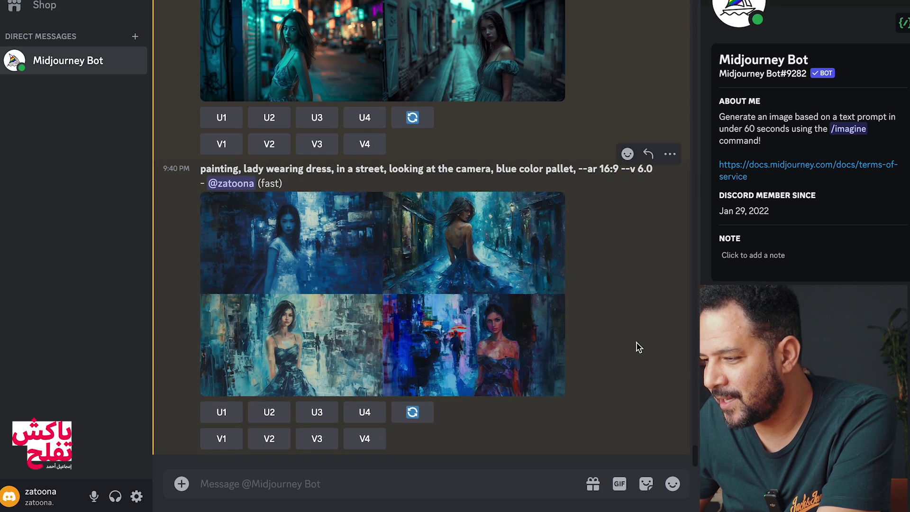
click(382, 254)
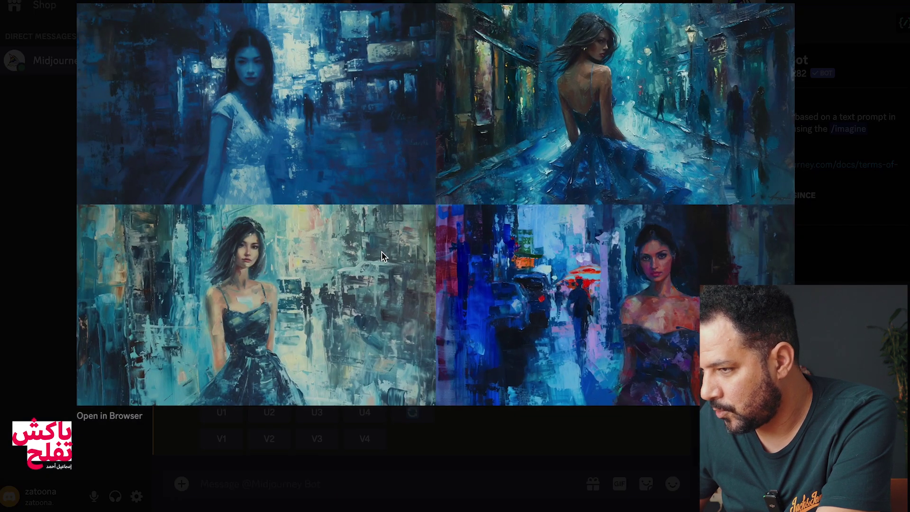
key(Escape)
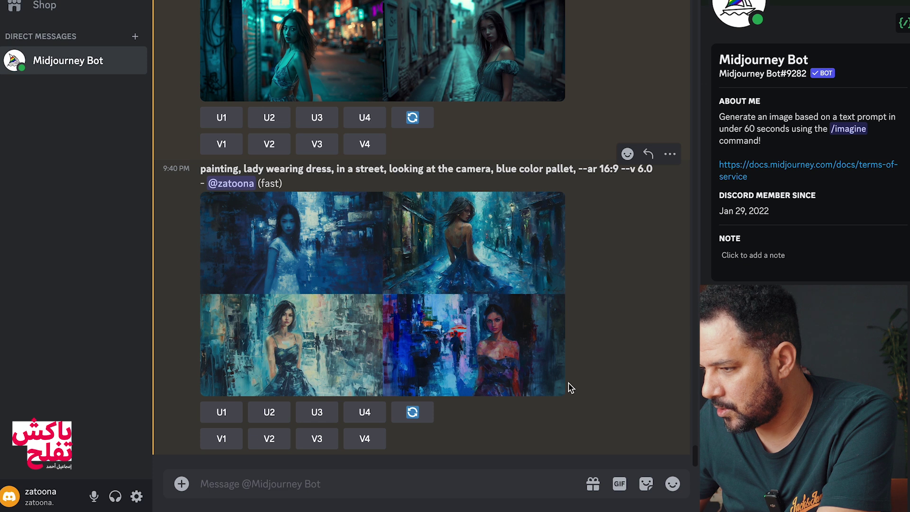
click(269, 413)
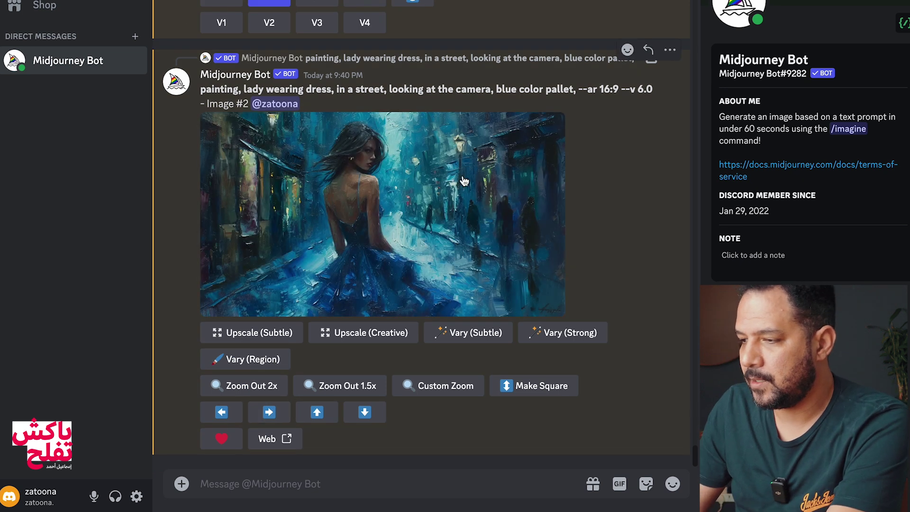
click(464, 181)
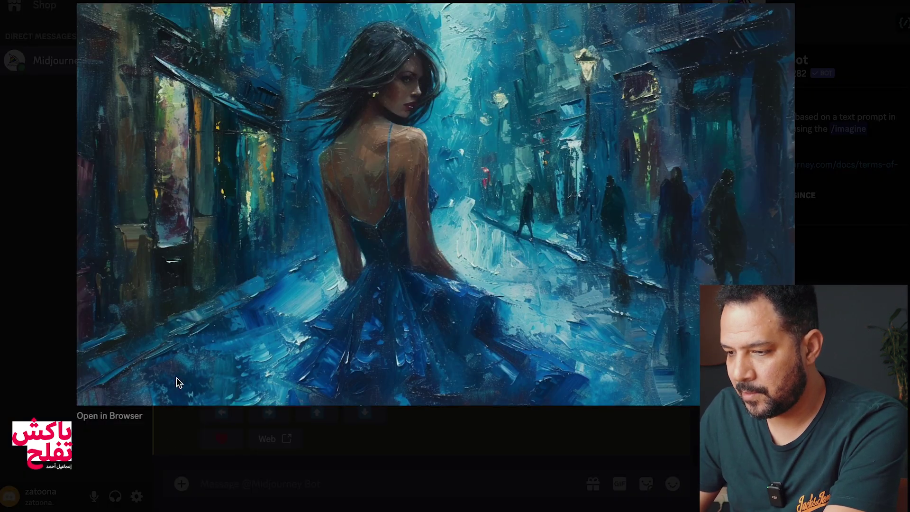
click(113, 421)
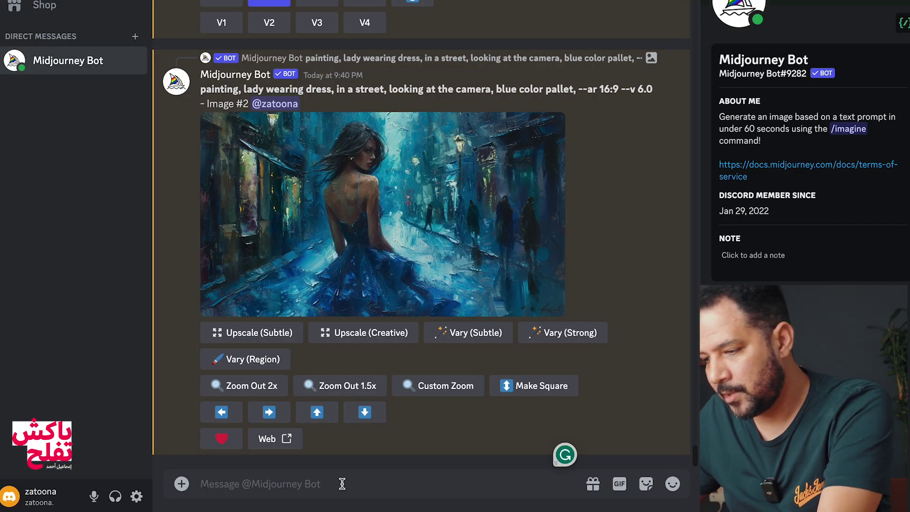
Generate images from the same 16:9 street prompt with its opening term changed to "1970s era", and view the resulting grid.
text(/imagine prompt: painting, lady wearing dress, in a street, looking at the camera, blue color pallet, --ar 16:9)
click(266, 475)
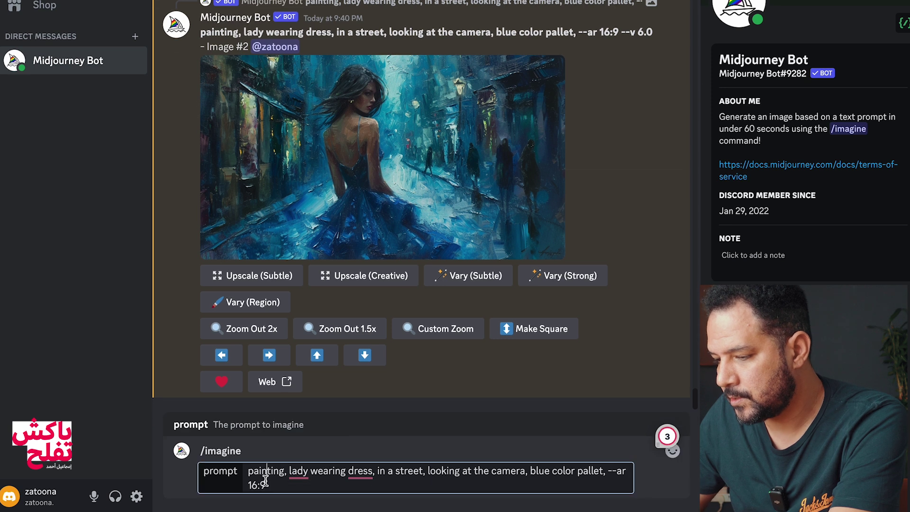
double_click(262, 470)
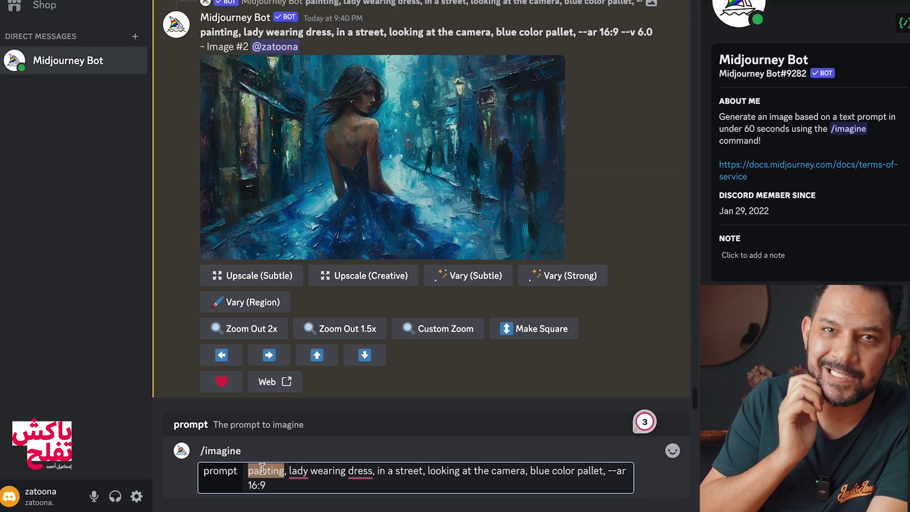
text(1970s )
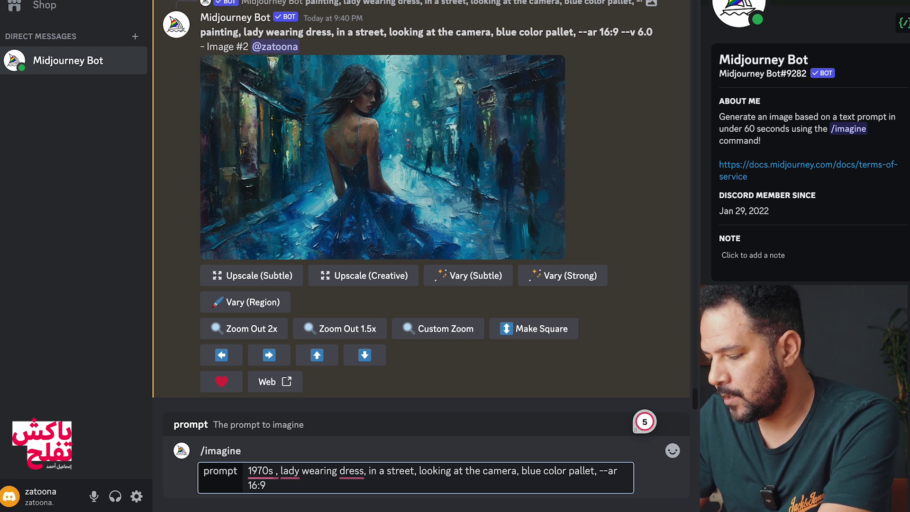
text(era)
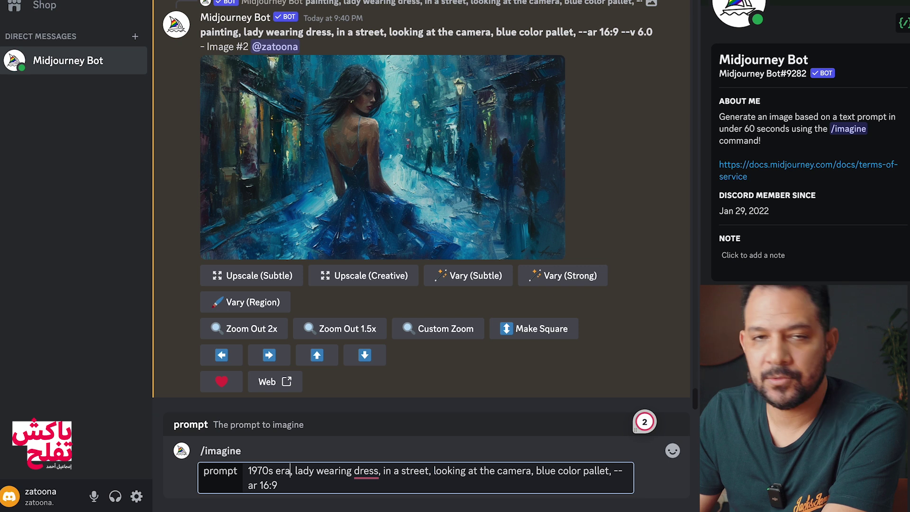
key(Return)
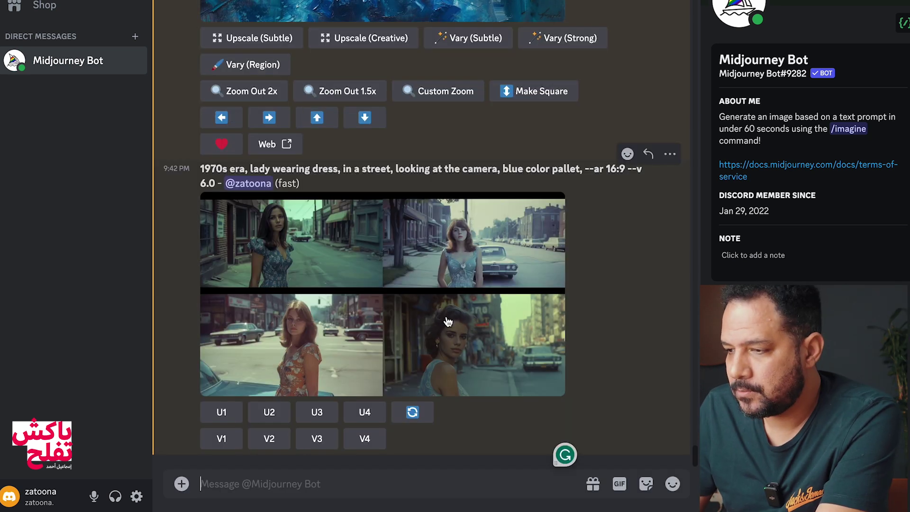
click(426, 322)
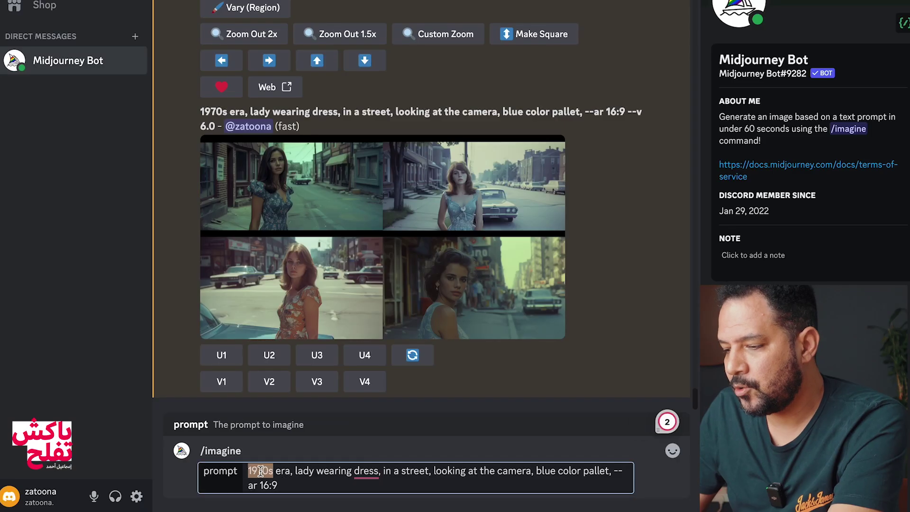
Generate images from the same 16:9 street prompt with its opening term changed to "comic book ilustration".
drag(260, 471, 279, 470)
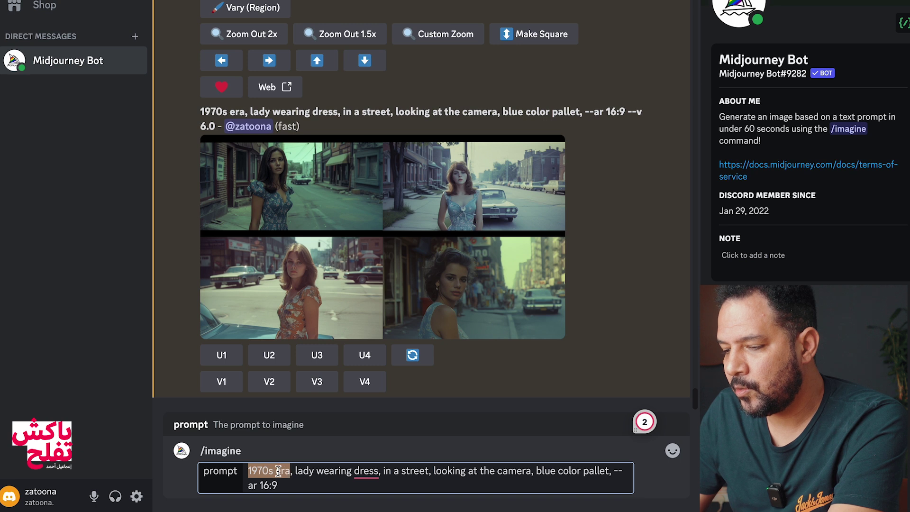
key(BackSpace)
text(comic book ilustration)
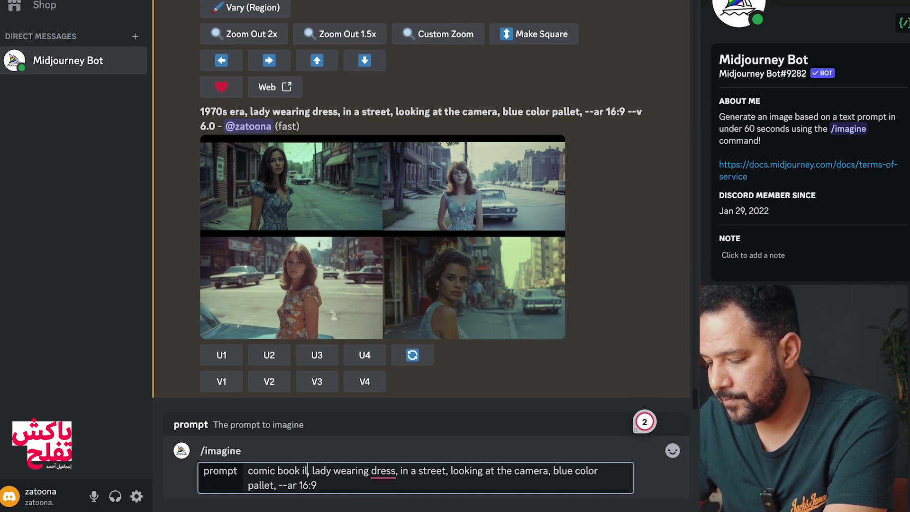
key(Return)
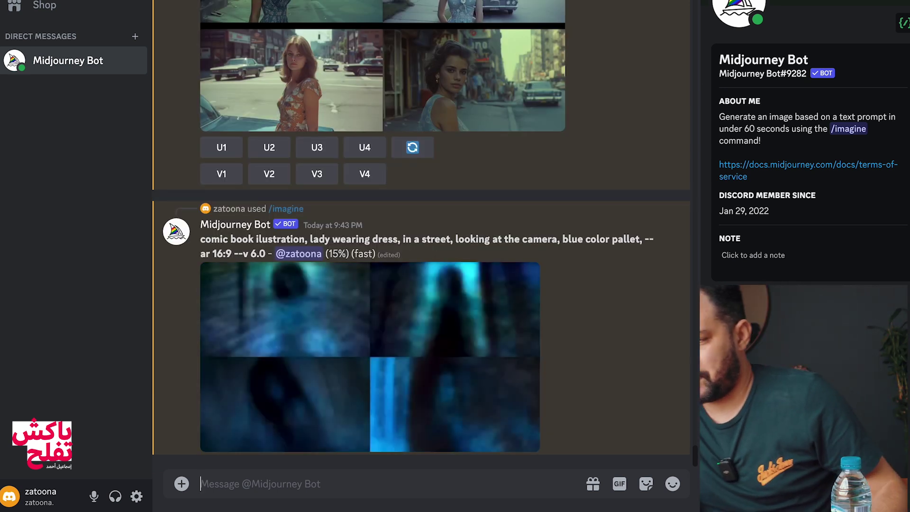
click(531, 483)
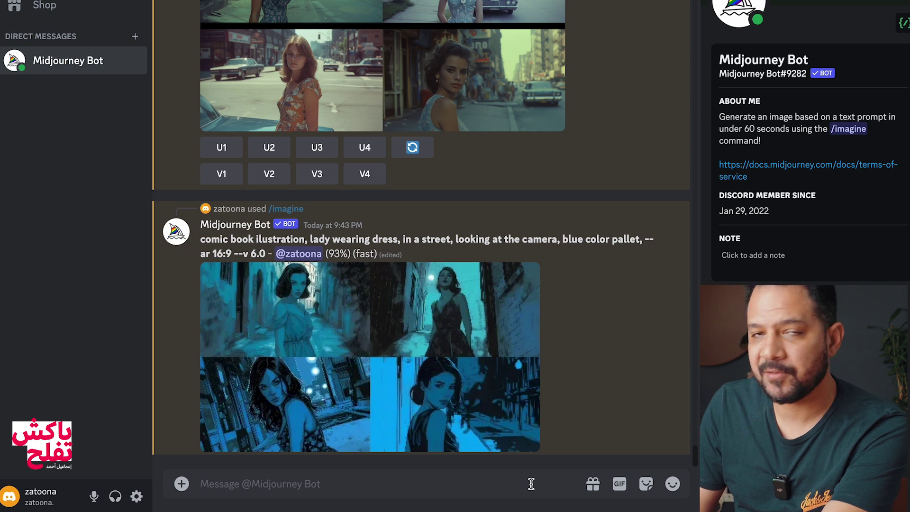
Generate images from the same comic book street prompt with "blue color pallet" removed, and view the resulting grid enlarged.
text(comic book ilustration, lady wearing dress, in a street, looking at the camera, blue color pallet, --ar 16:9)
drag(594, 471, 301, 484)
key(BackSpace)
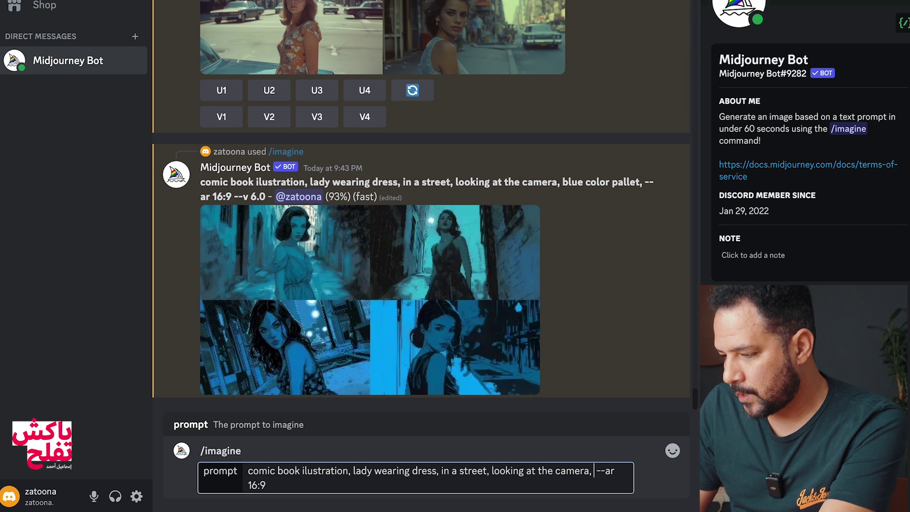
key(Return)
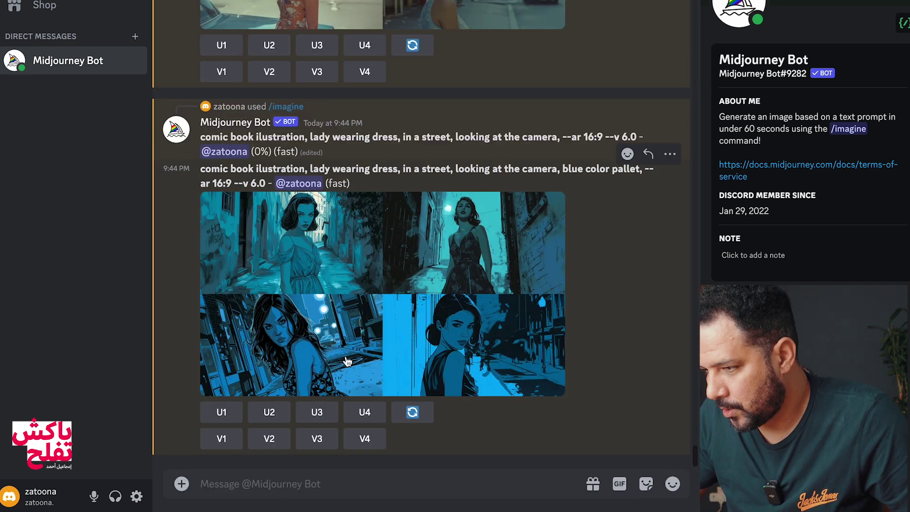
click(387, 282)
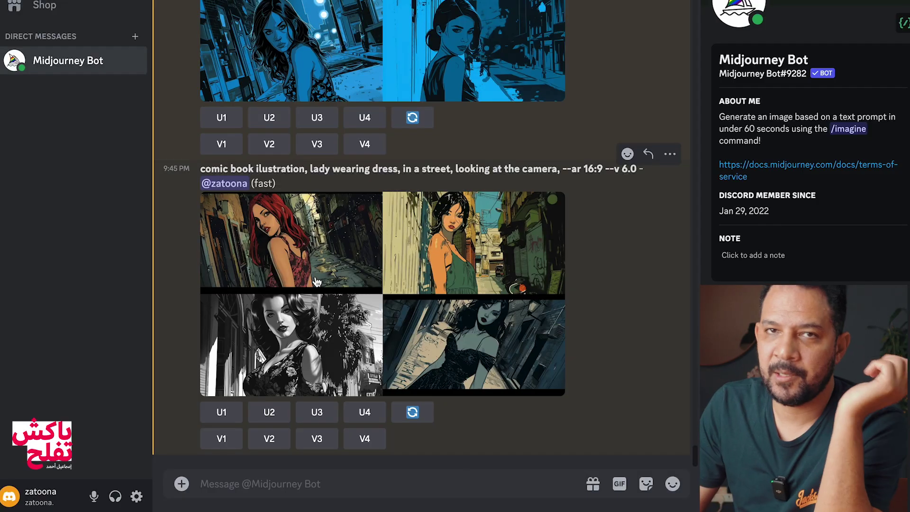
click(301, 287)
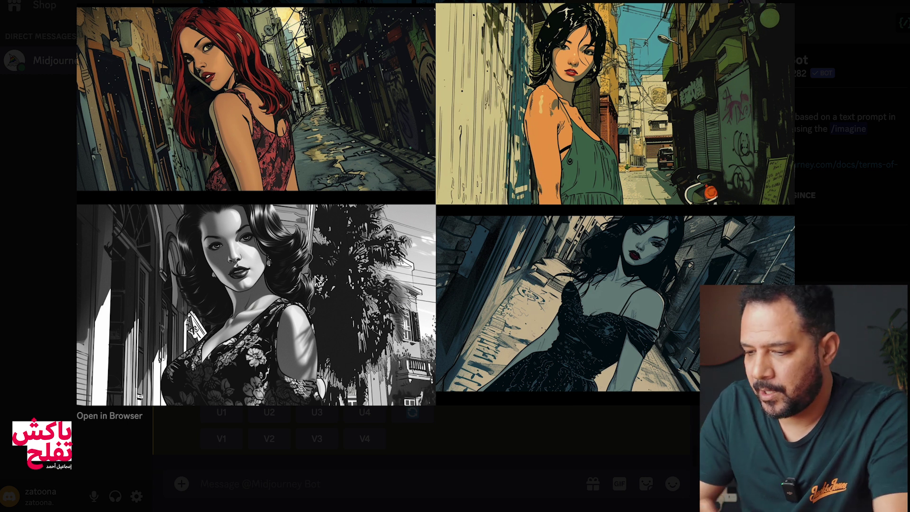
click(325, 488)
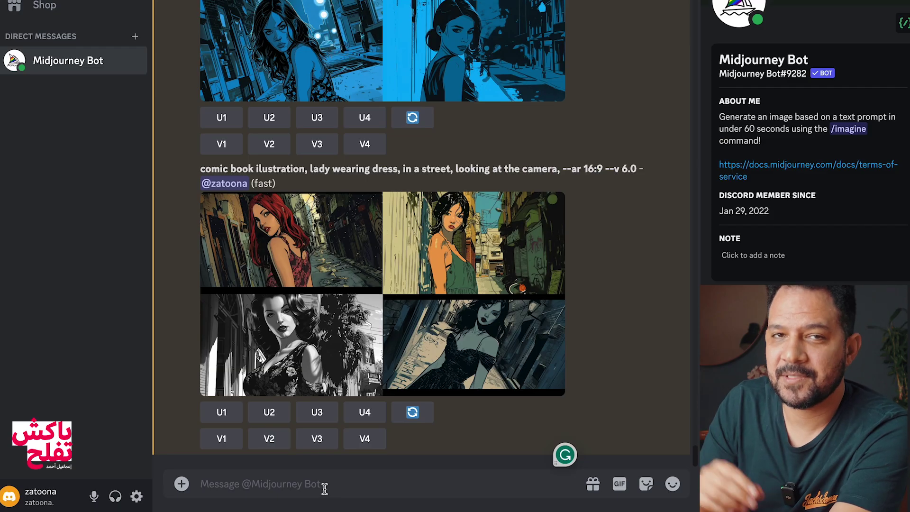
Generate images from the same 16:9 street prompt with its opening term changed to "3d movie by pixar", and view the grid enlarged.
text(comic book ilustration, lady wearing dress, in a street, looking at the camera, --ar 16:9)
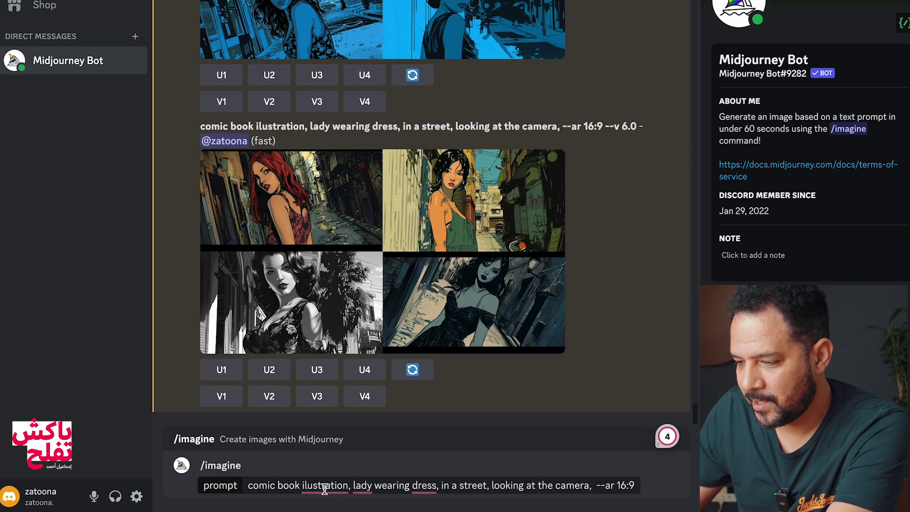
click(325, 488)
drag(264, 470, 307, 472)
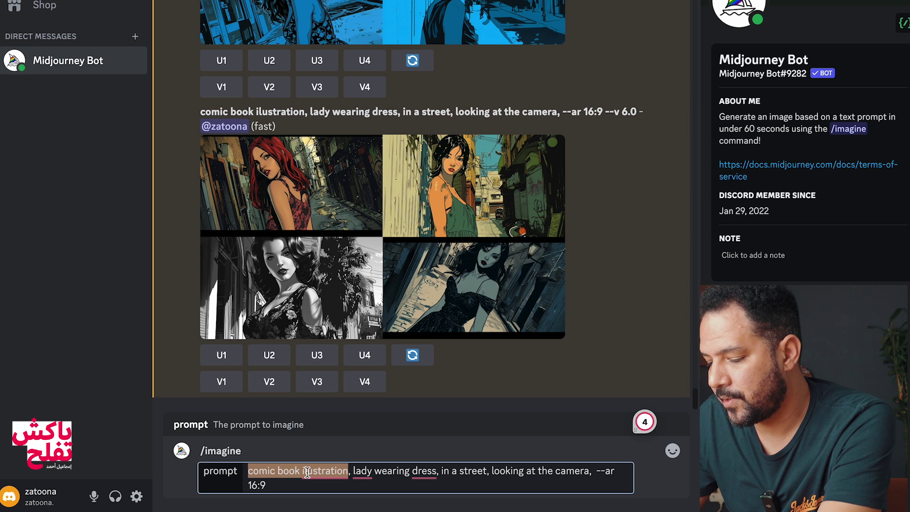
text(3d movie)
text( by )
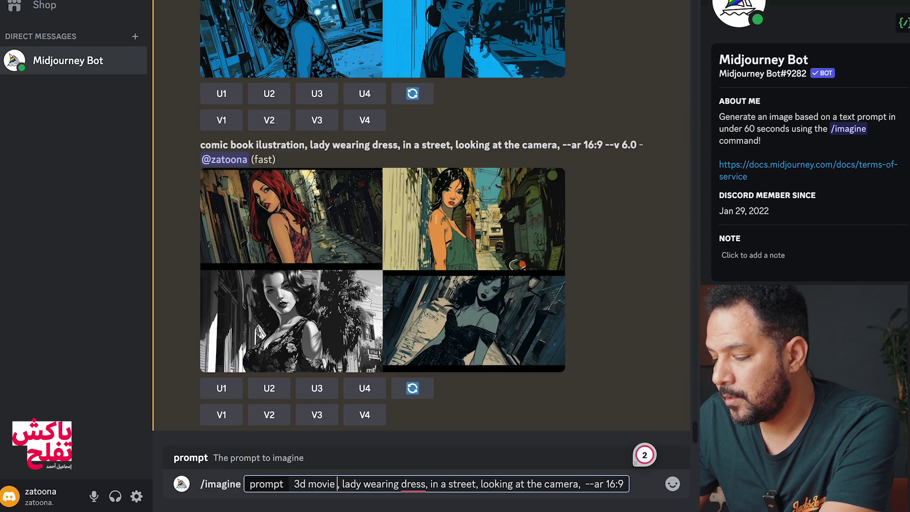
text(pixar)
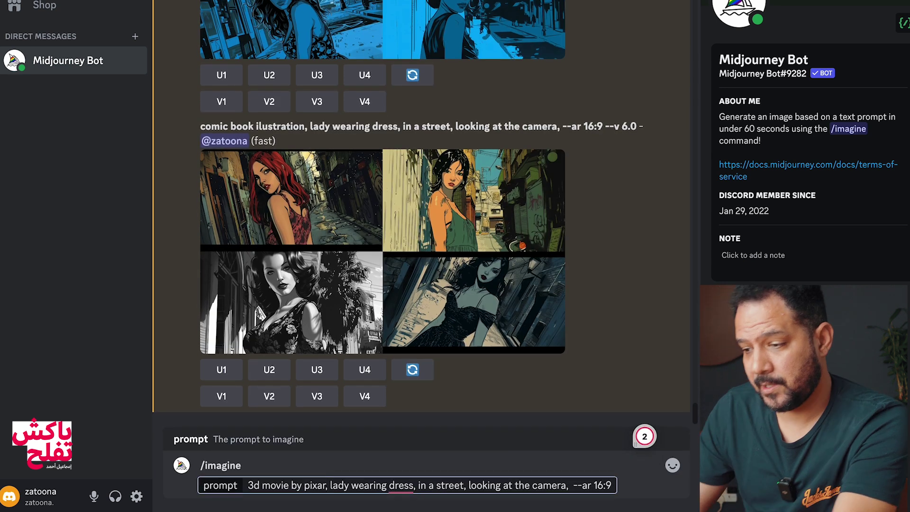
key(Return)
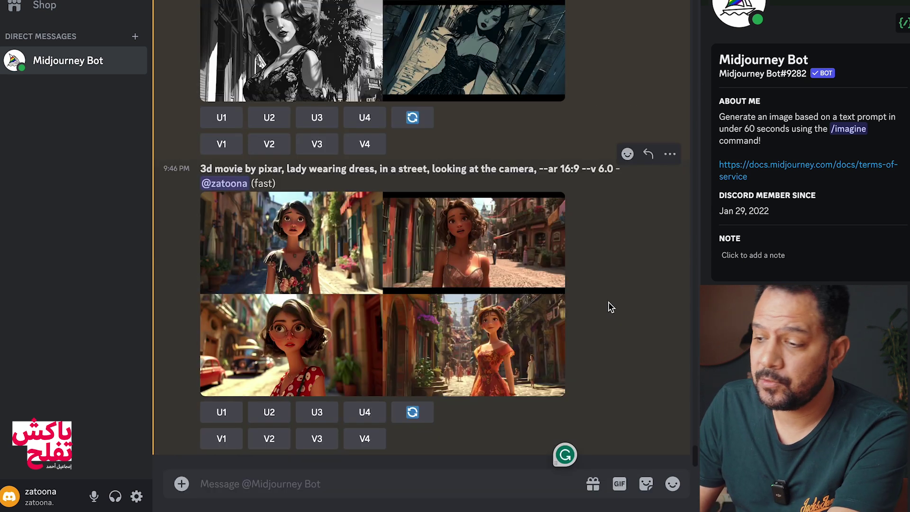
click(388, 321)
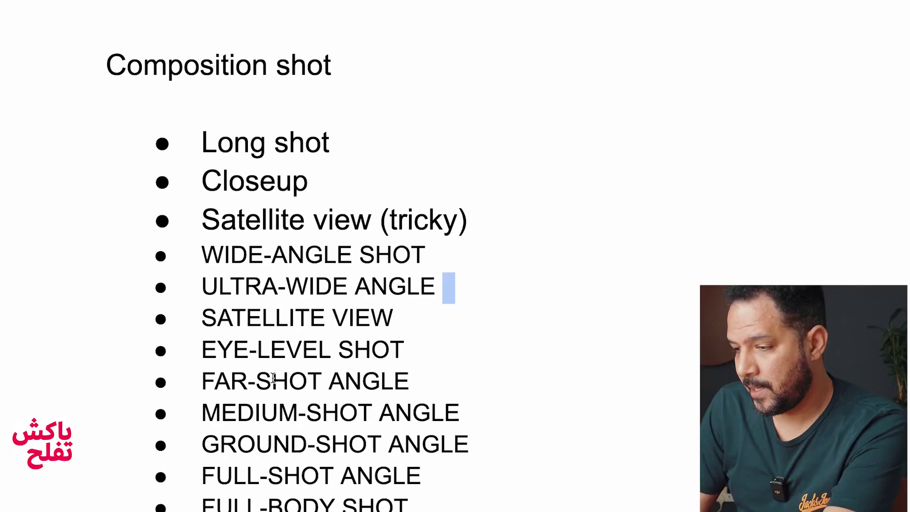
Look through the composition shot list and copy the term "Closeup" from it.
scroll(273, 374, down, 3)
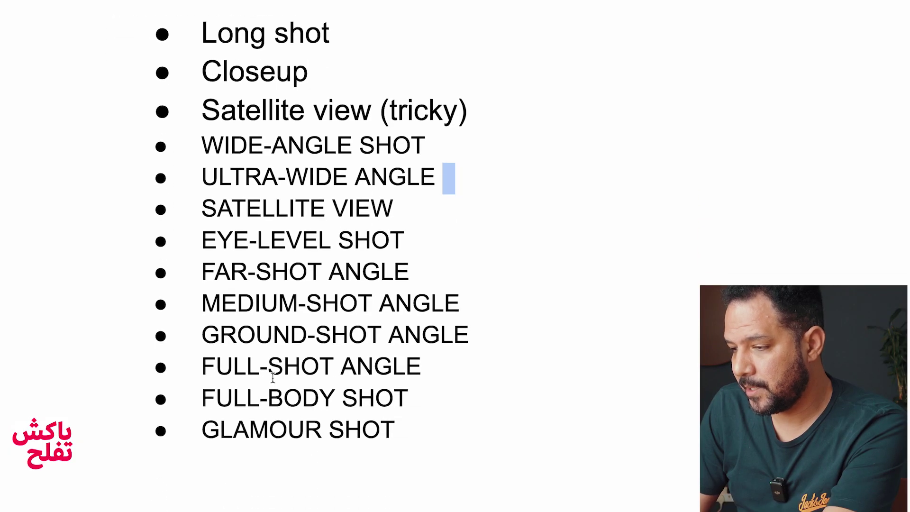
scroll(273, 377, up, 1)
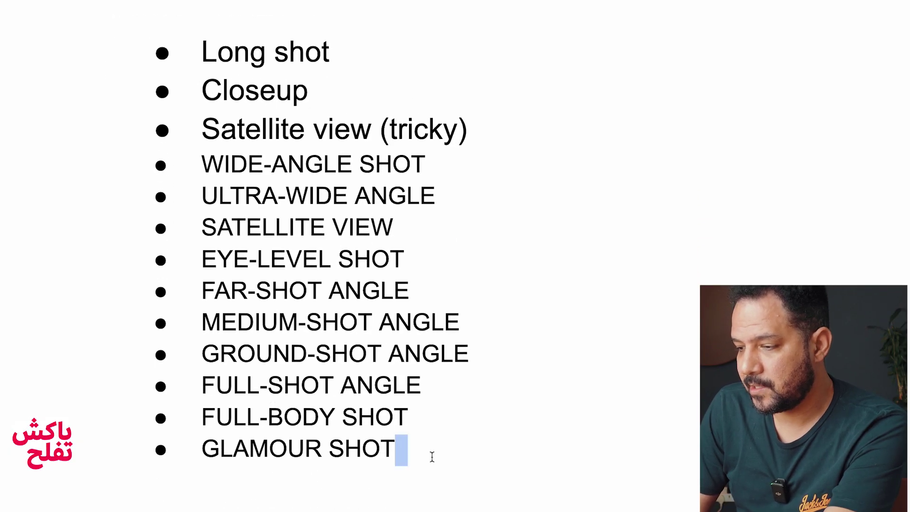
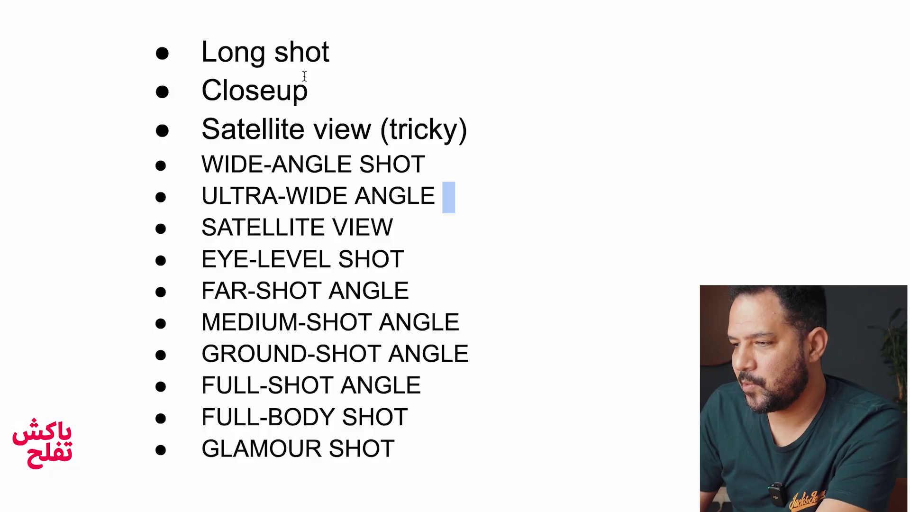
drag(319, 92, 201, 91)
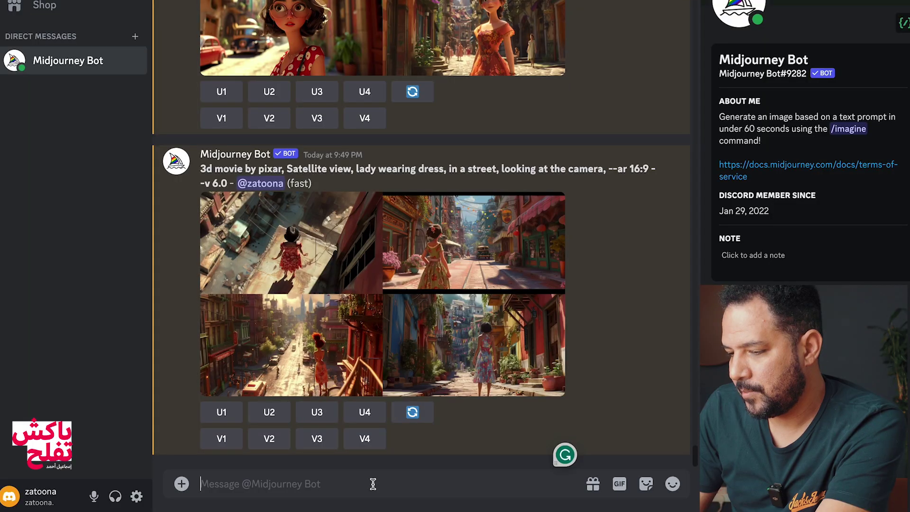
Generate images from the Pixar street prompt with "Satellite view" replaced by "Closeup", and view the resulting grid enlarged.
text(3d movie by pixar, Satellite view, lady wearing dress, in a street, looking at the camera, --ar 16:9)
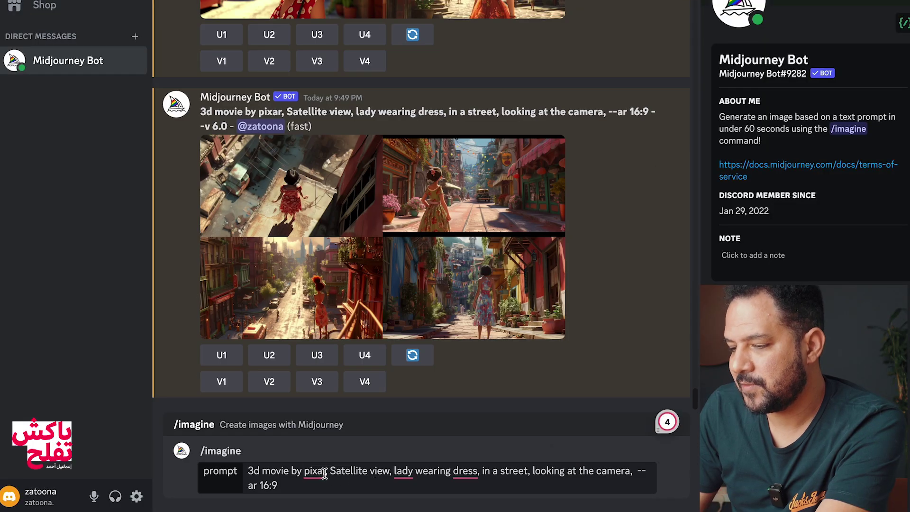
drag(330, 471, 389, 471)
text(Closeup)
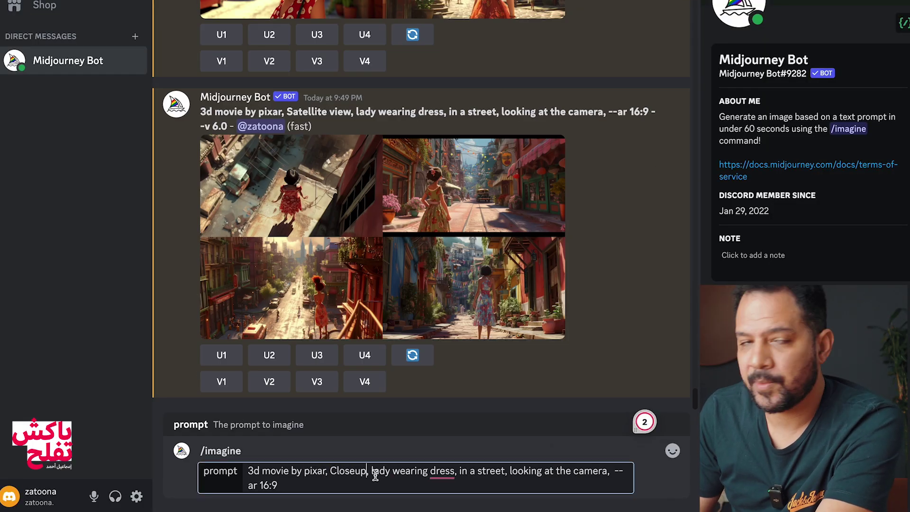
key(Return)
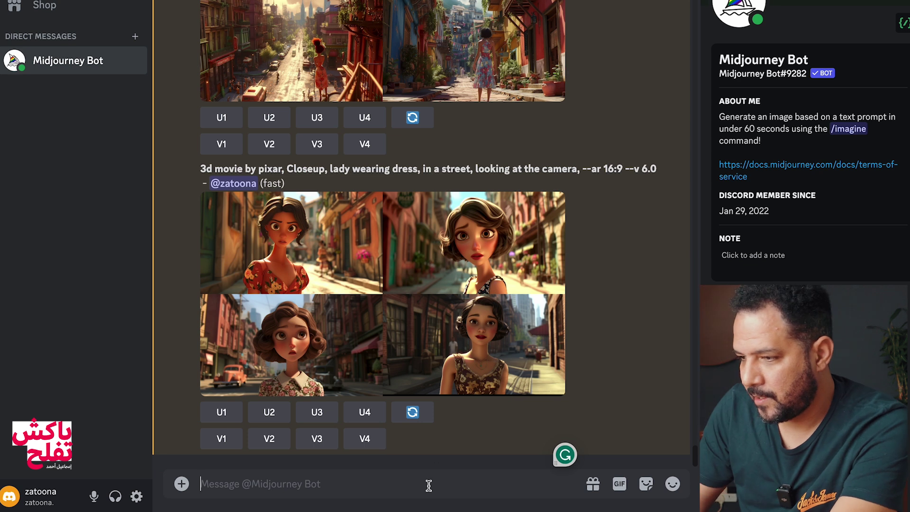
click(444, 288)
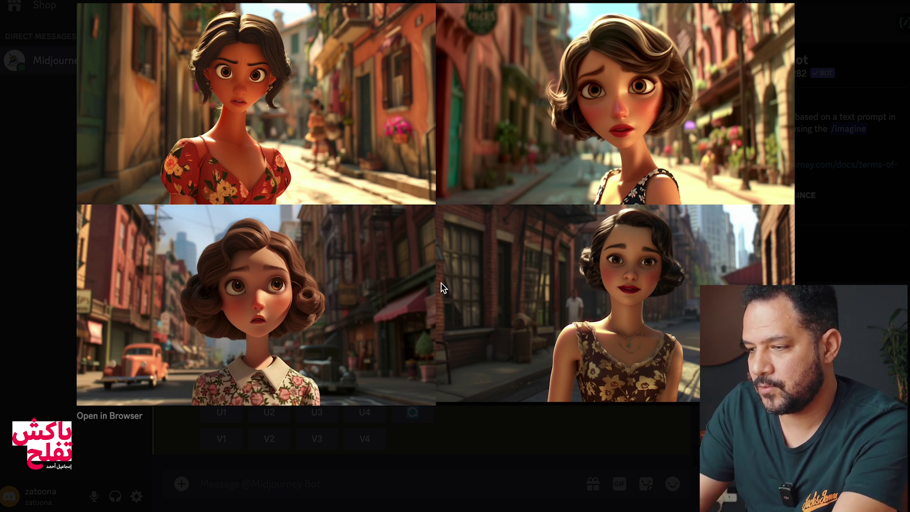
key(Escape)
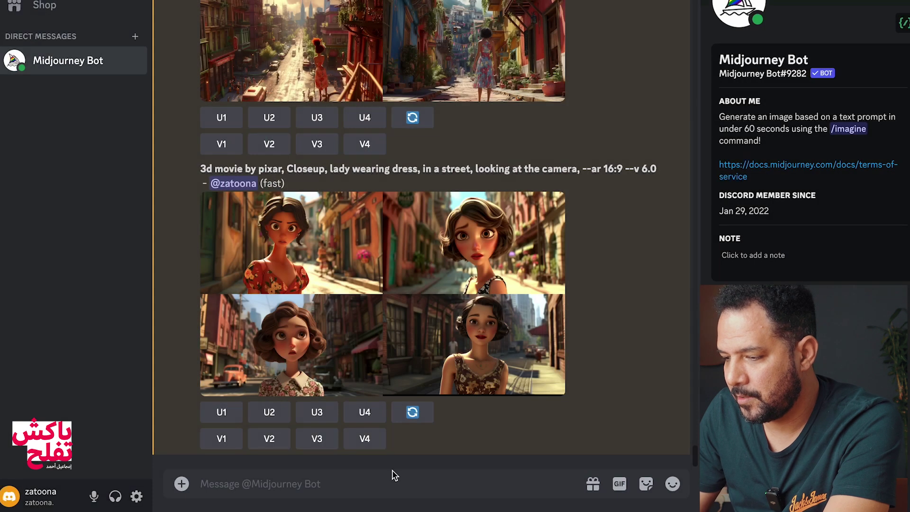
Generate images from the same Pixar street prompt with "Closeup" replaced by "romance movie".
click(407, 488)
text(3d movie by pixar, Closeup, lady wearing dress, in a street, looking at the camera,  --ar 16:9)
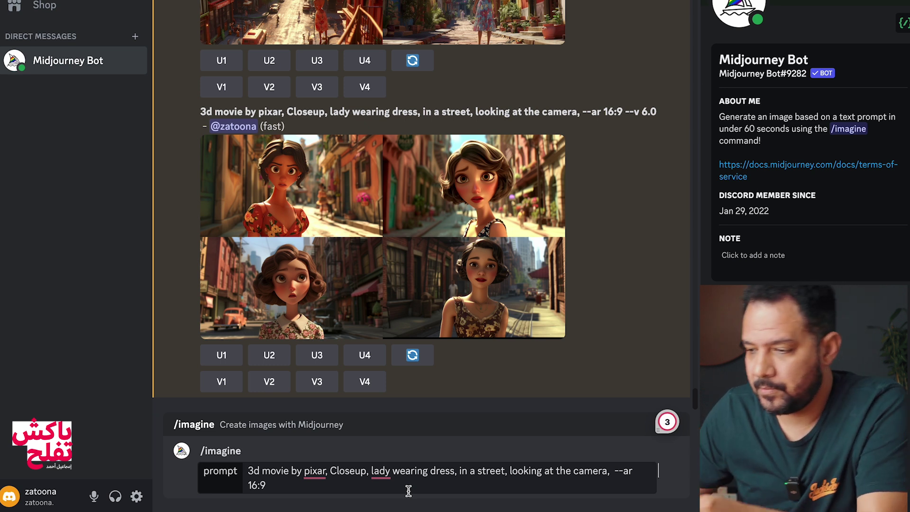
double_click(357, 472)
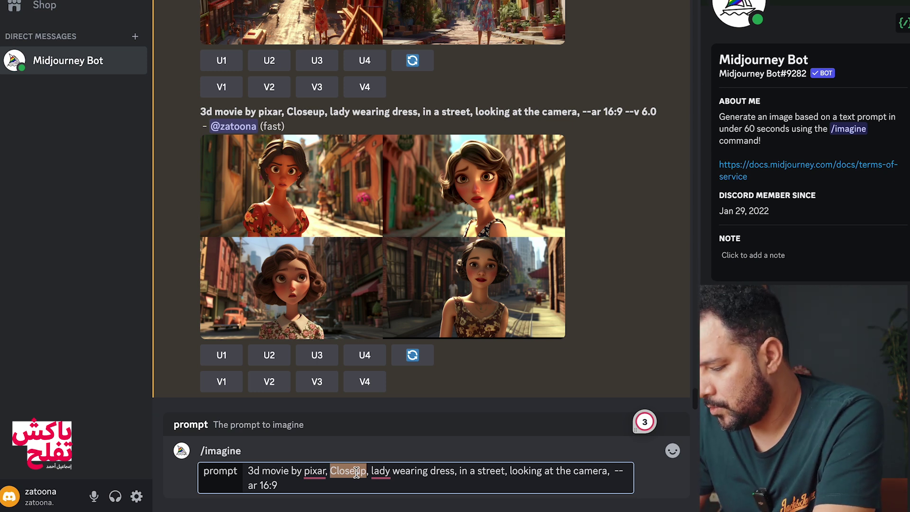
text(romance movie)
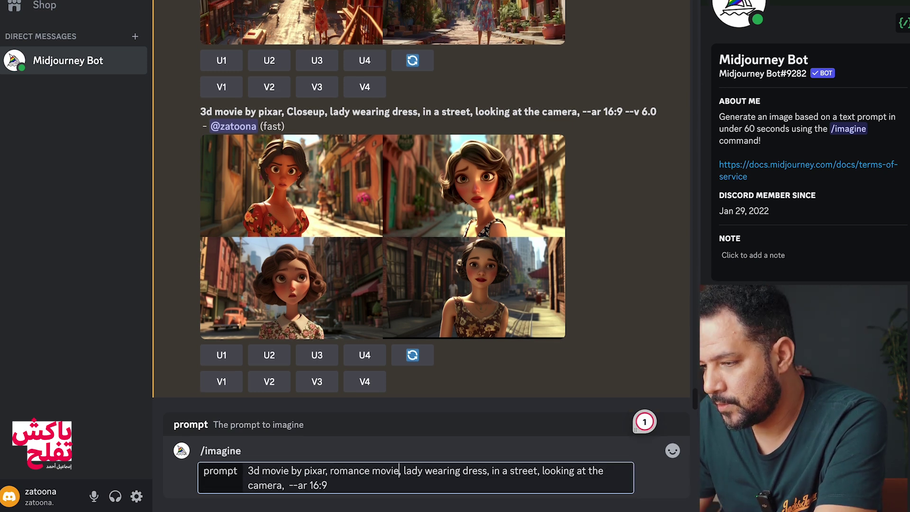
key(Return)
Generate images from the Pixar street prompt with its genre changed to "crime movie", and again with "horror movie".
key(ctrl+z)
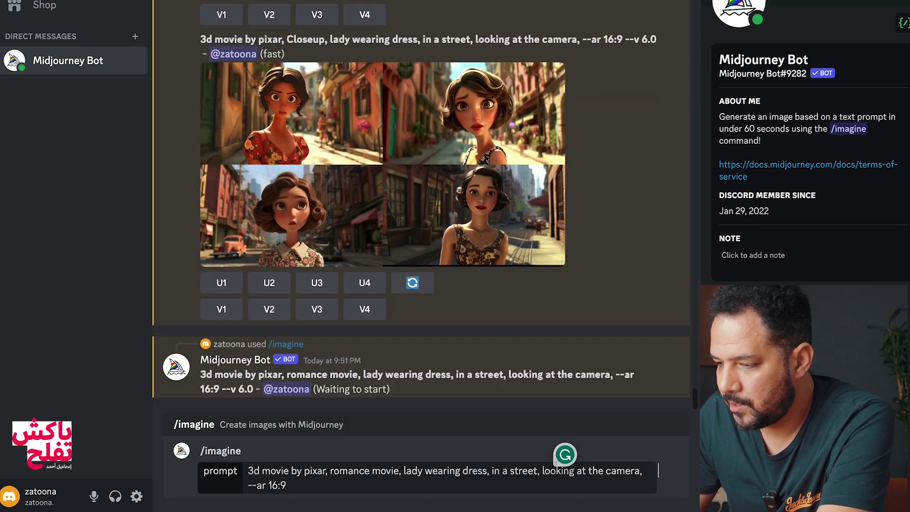
double_click(358, 471)
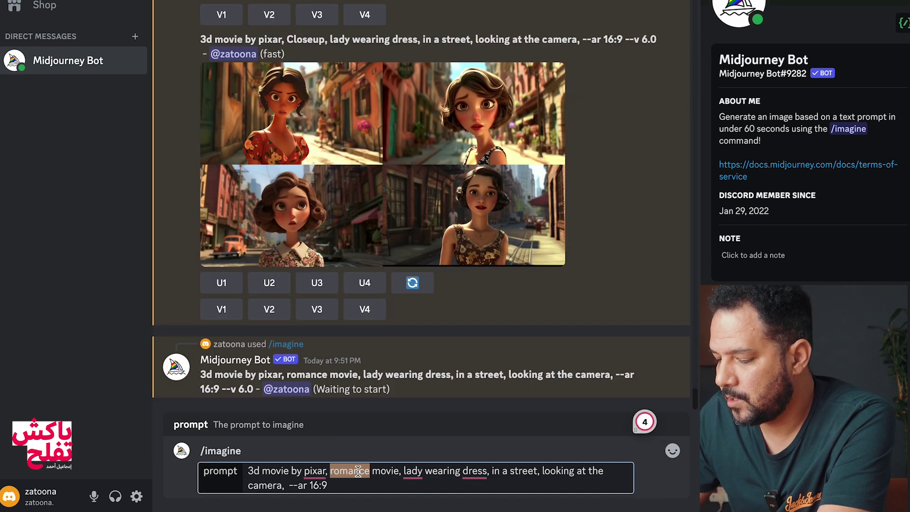
text(crime)
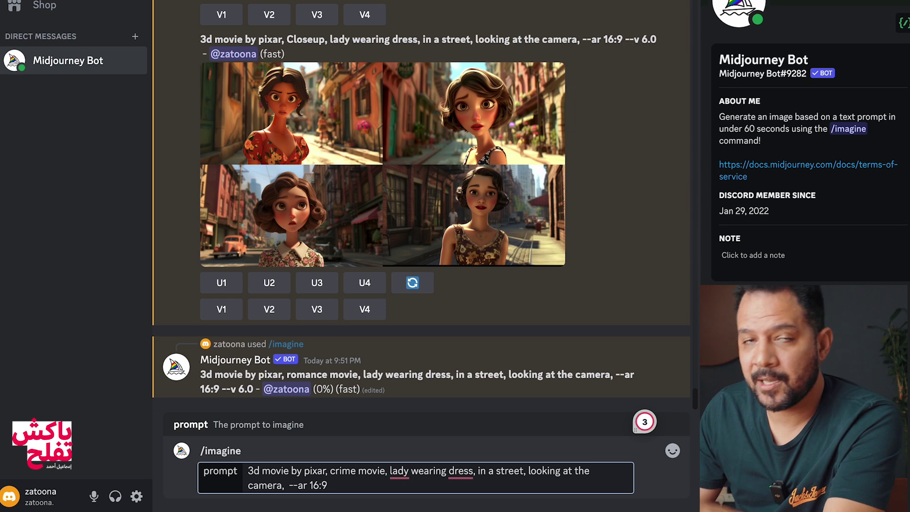
key(Return)
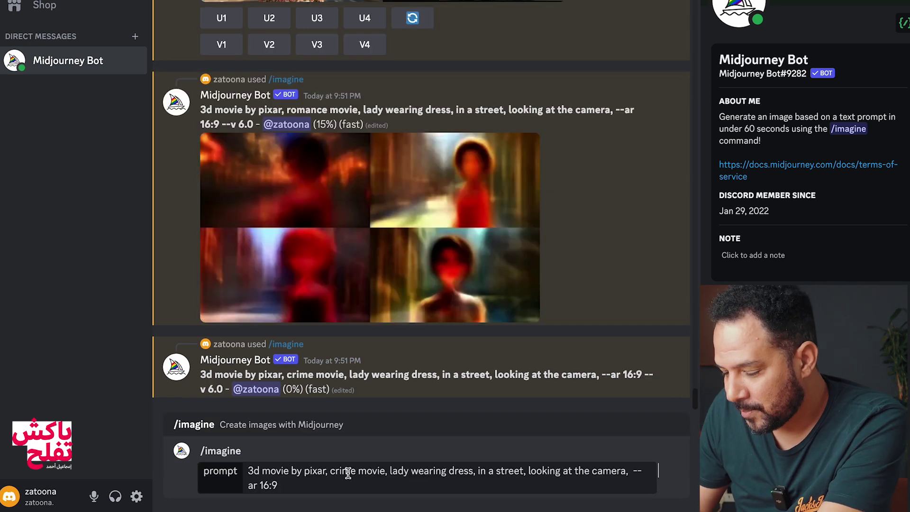
key(Return)
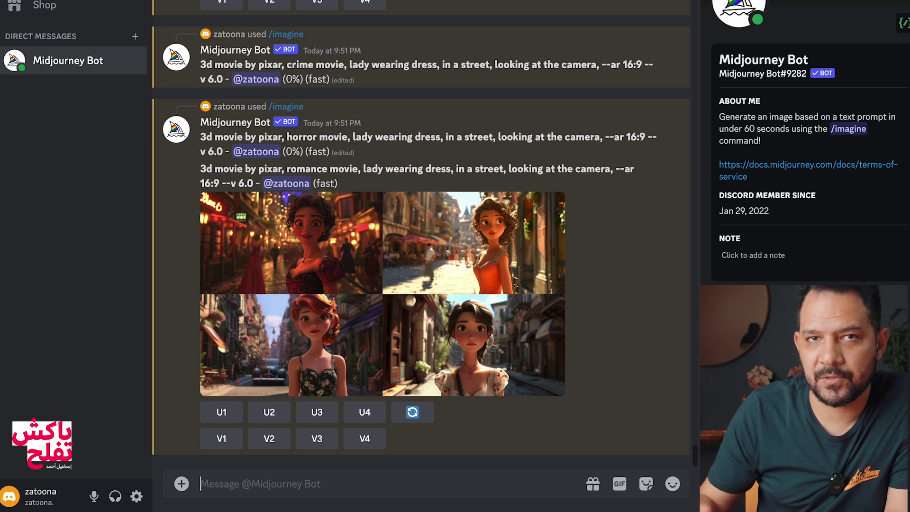
View the romance, crime and horror movie grids enlarged to compare how the genre changes the mood.
click(297, 288)
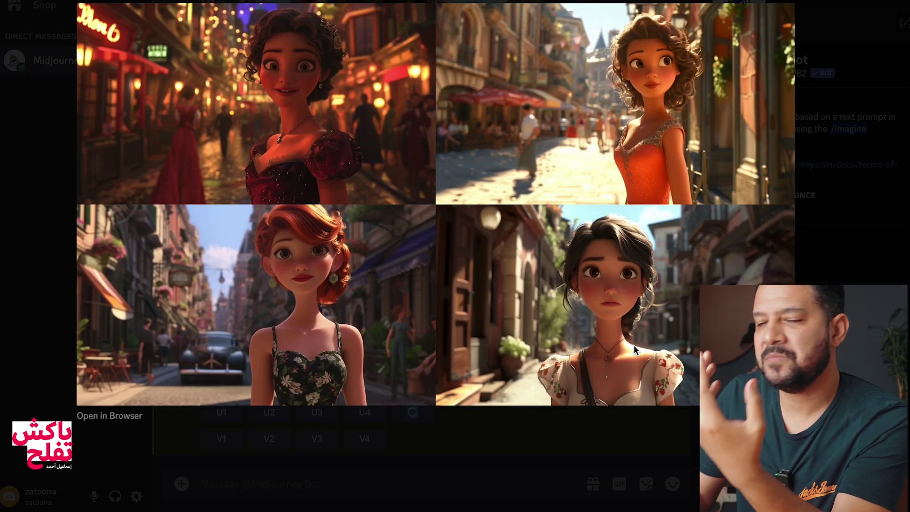
key(Escape)
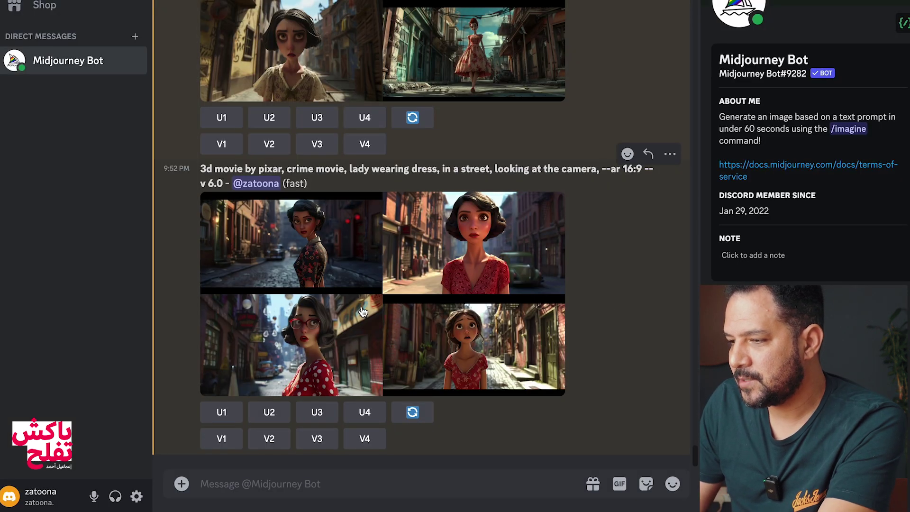
click(347, 297)
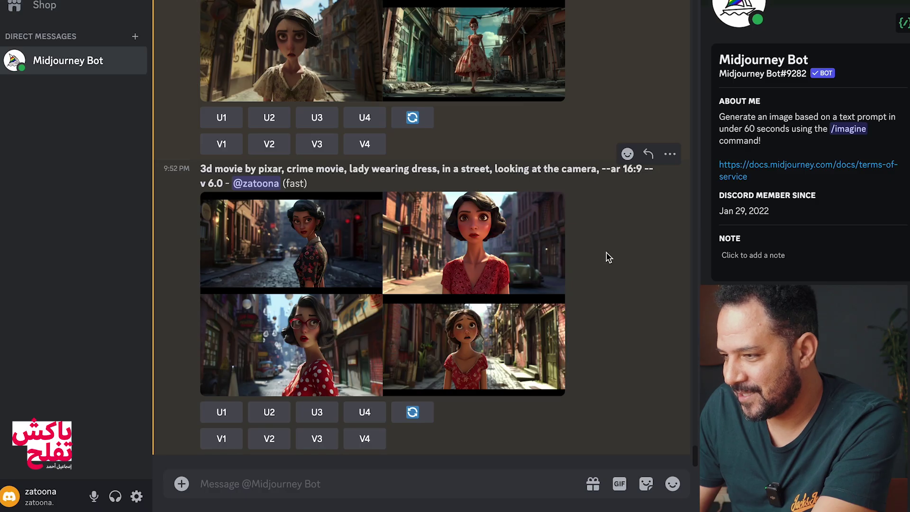
scroll(607, 261, up, 5)
click(405, 173)
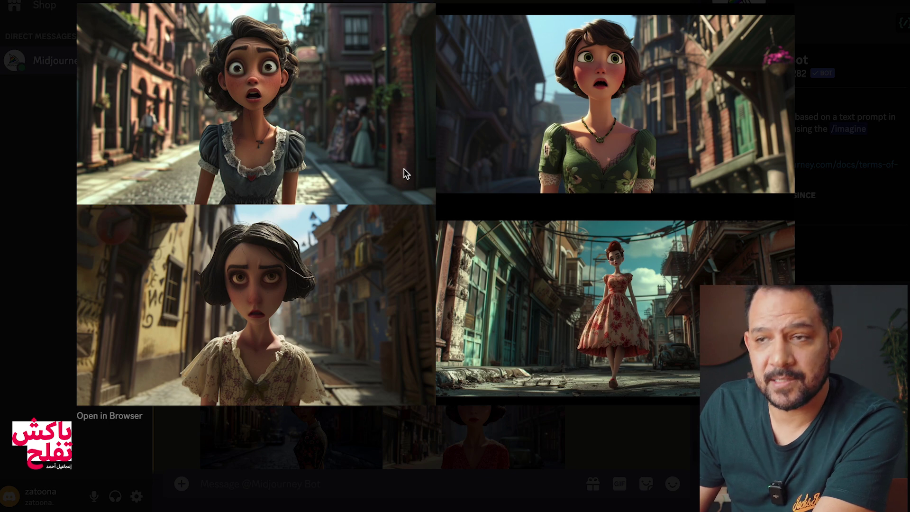
key(Escape)
scroll(603, 304, down, 4)
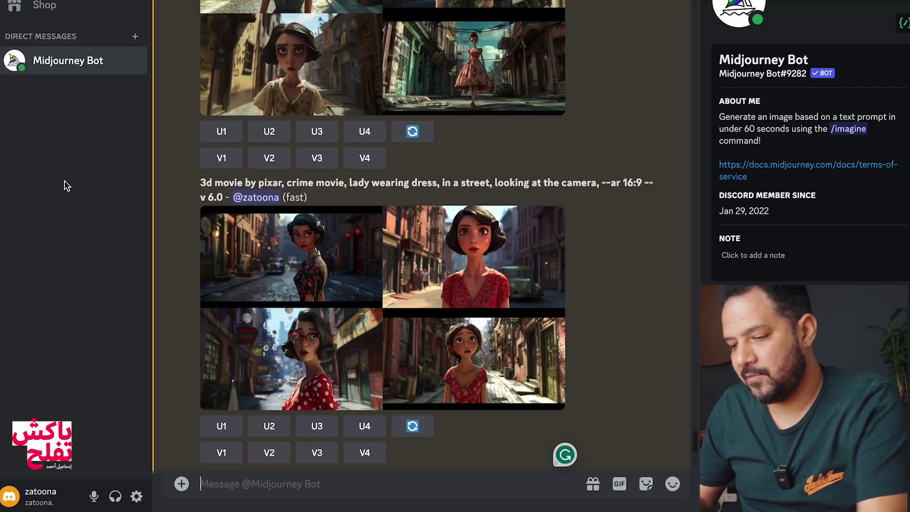
text(/imagine prompt van Gogh style, lady wearing dress, in a street, looking at the camera, --ar 16:9)
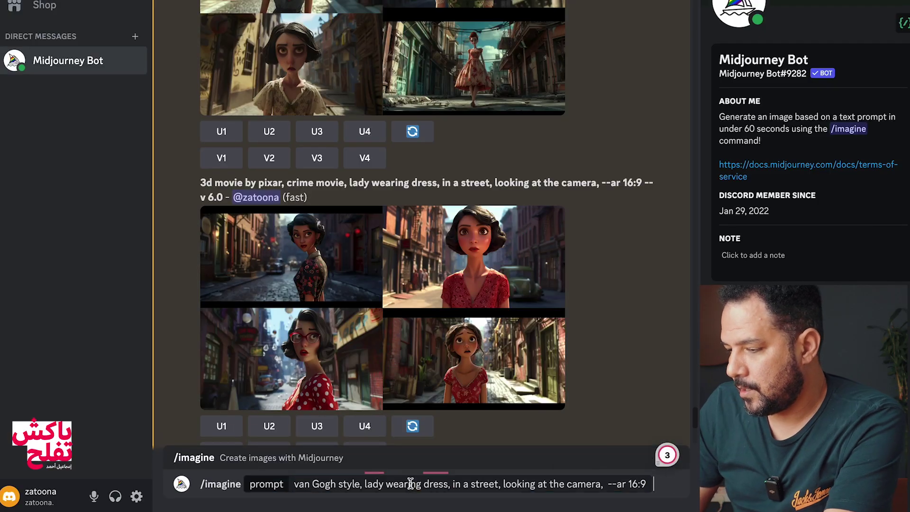
triple_click(410, 483)
key(BackSpace)
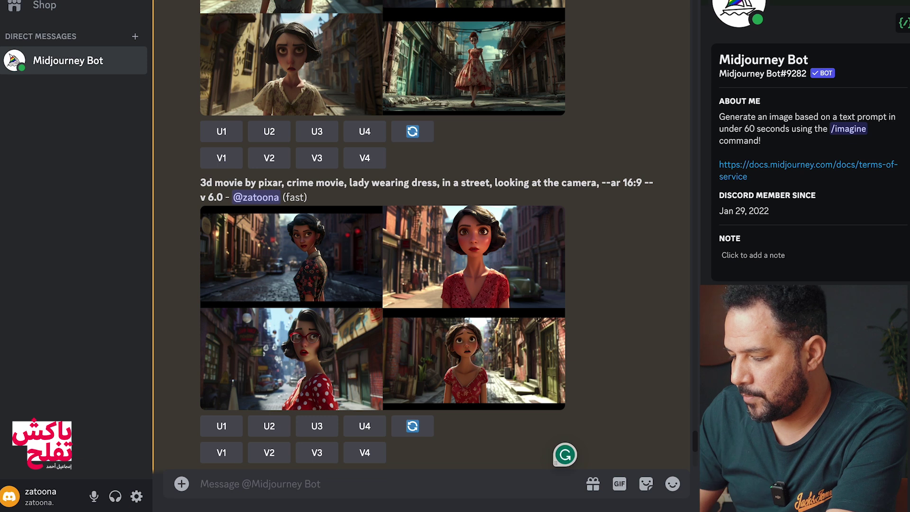
Generate images from the prompt "a war --ar 4:3" with the imagine command.
text(/)
key(Return)
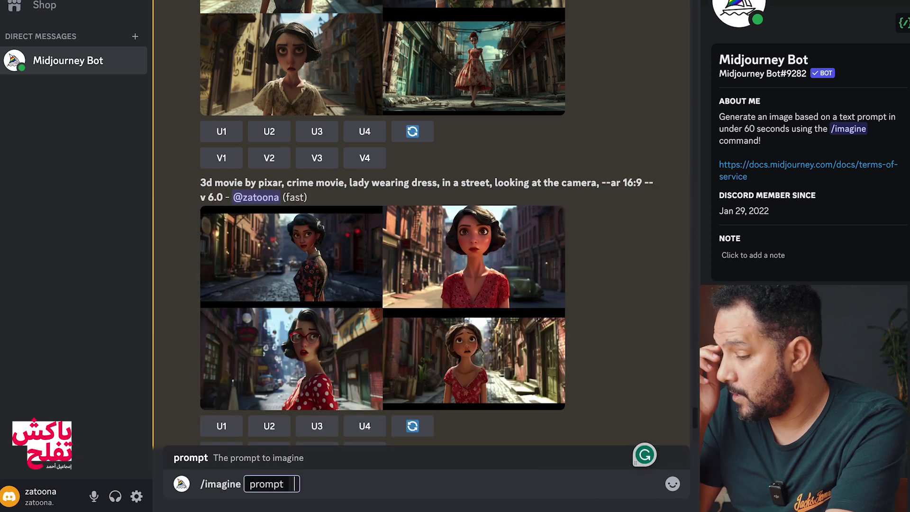
text(a war)
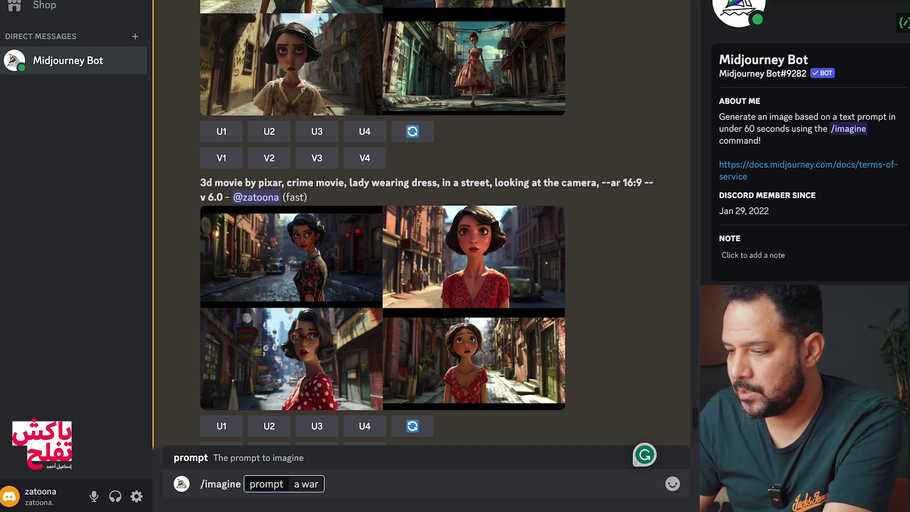
text( --ar)
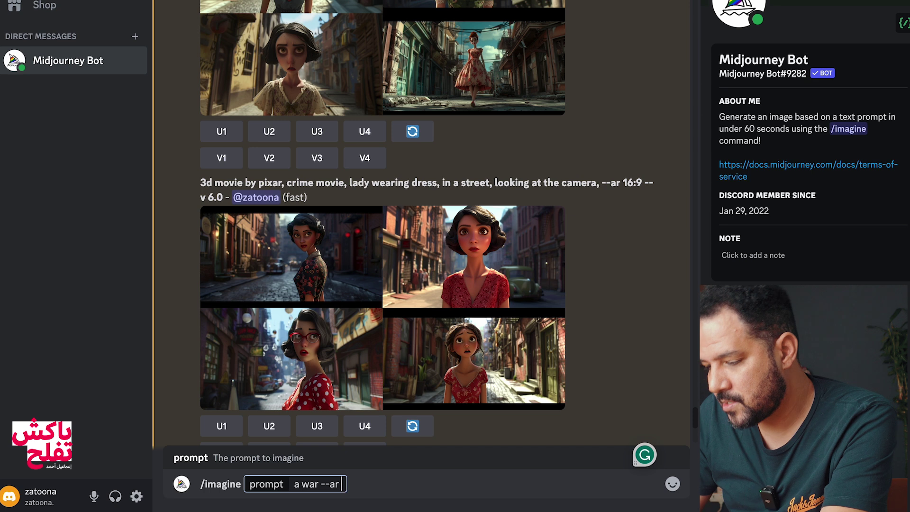
text( 4:3)
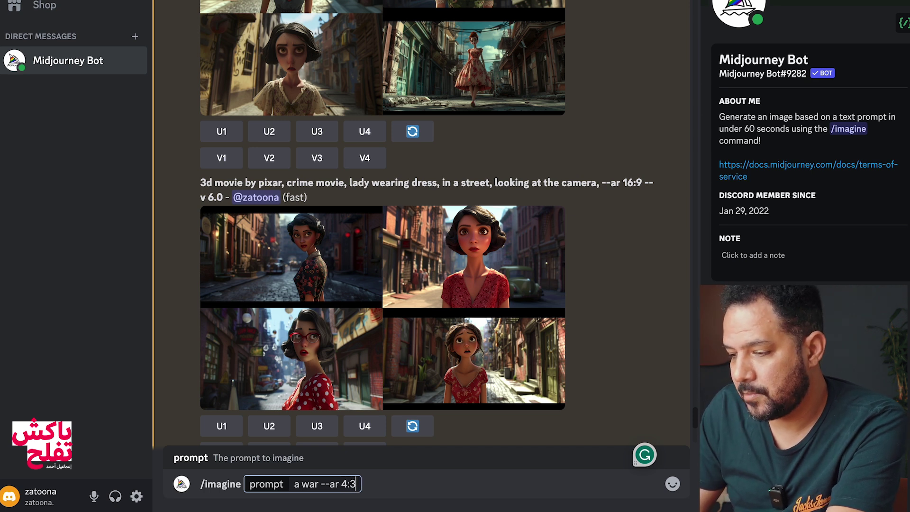
key(Return)
Generate images from the same war prompt with its aspect ratio changed to 9:3.
key(Up)
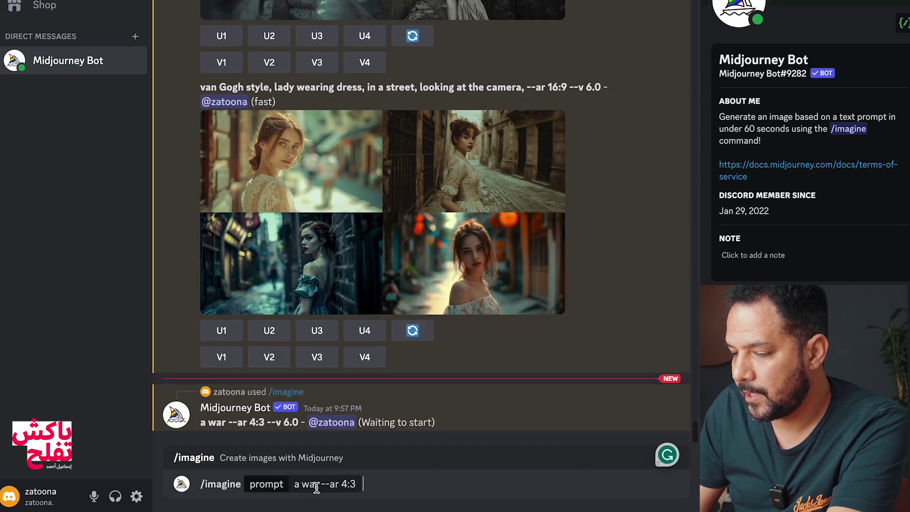
click(344, 483)
double_click(346, 483)
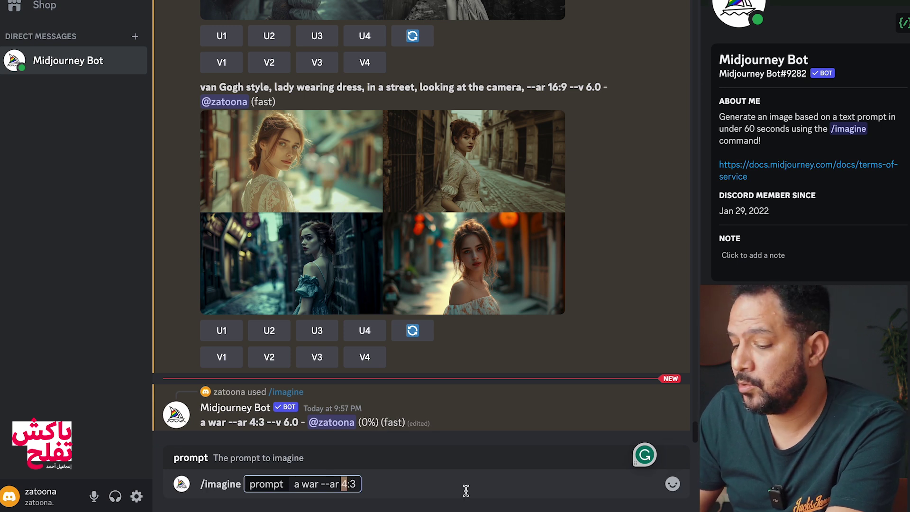
key(BackSpace)
text(9)
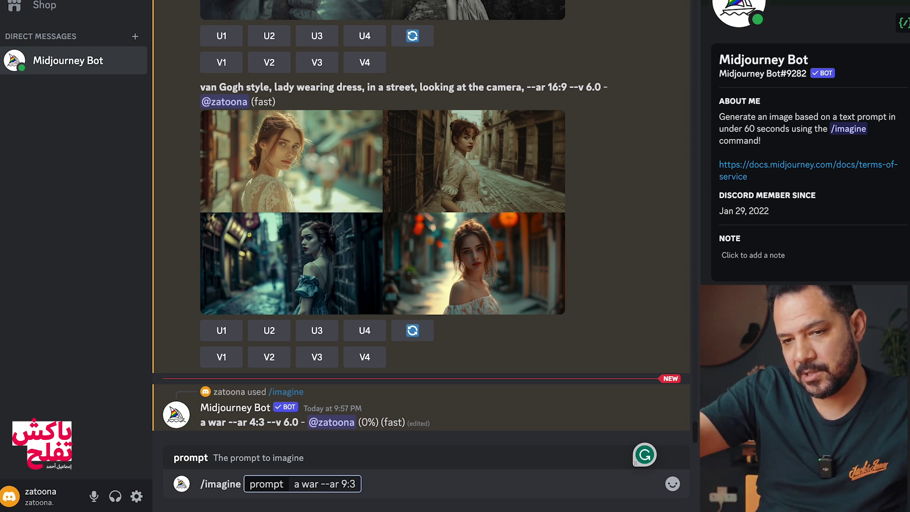
key(Return)
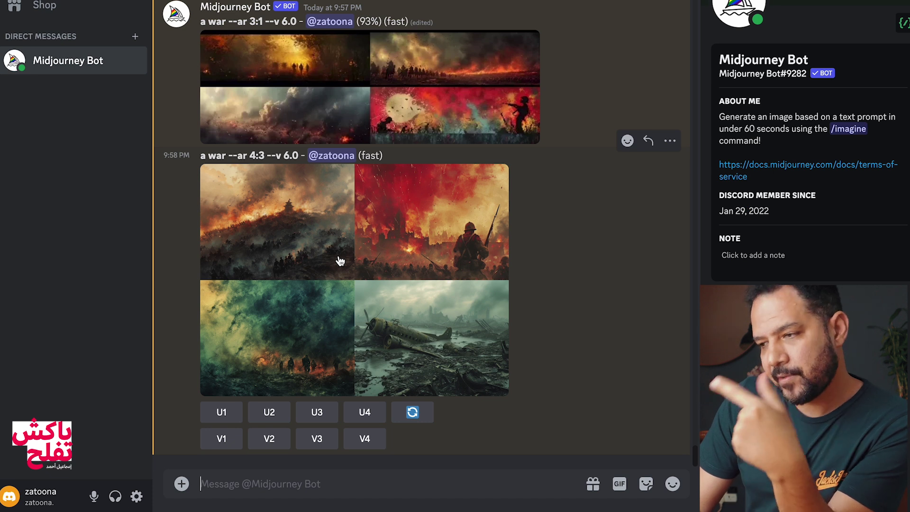
View the 4:3 war grid and the wide-format war grid enlarged to compare their aspect ratios.
click(340, 261)
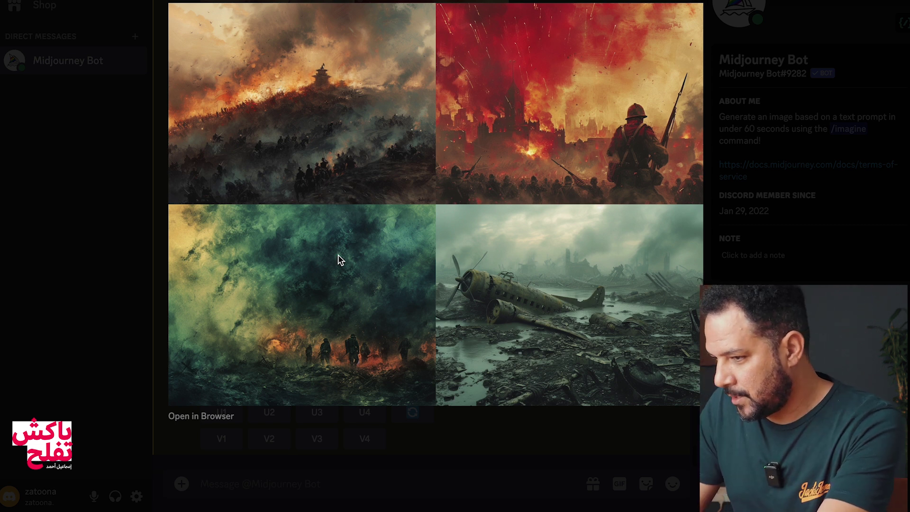
key(Escape)
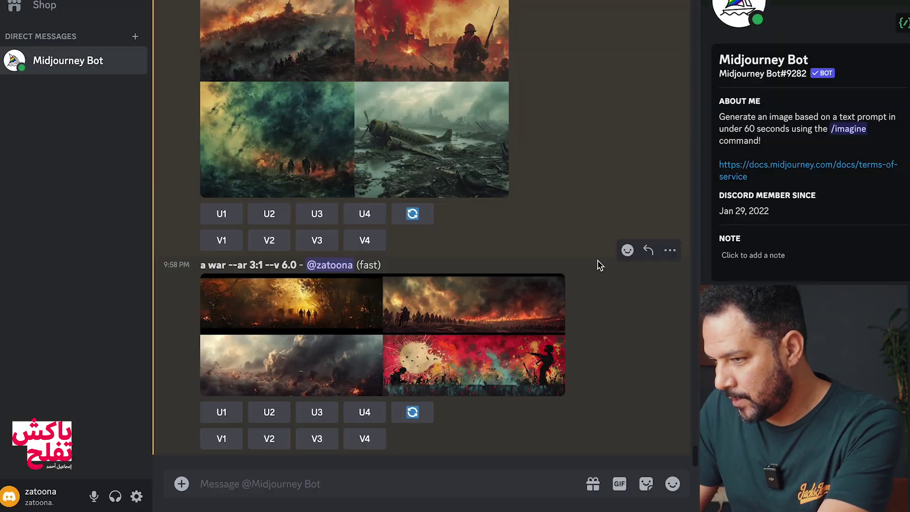
click(327, 311)
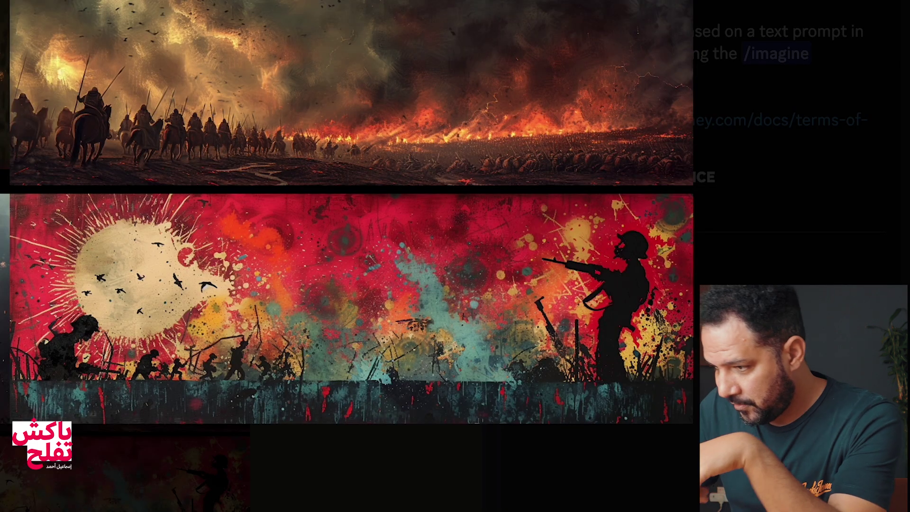